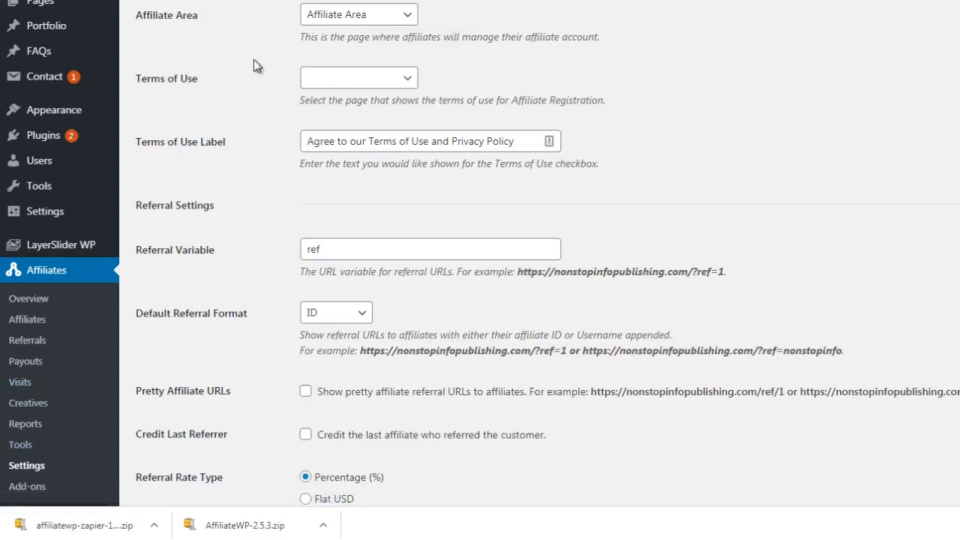
- Set the Terms of Use page for affiliate registration to Terms & Conditions
{"action": "left_click", "coordinate": [314, 17]}
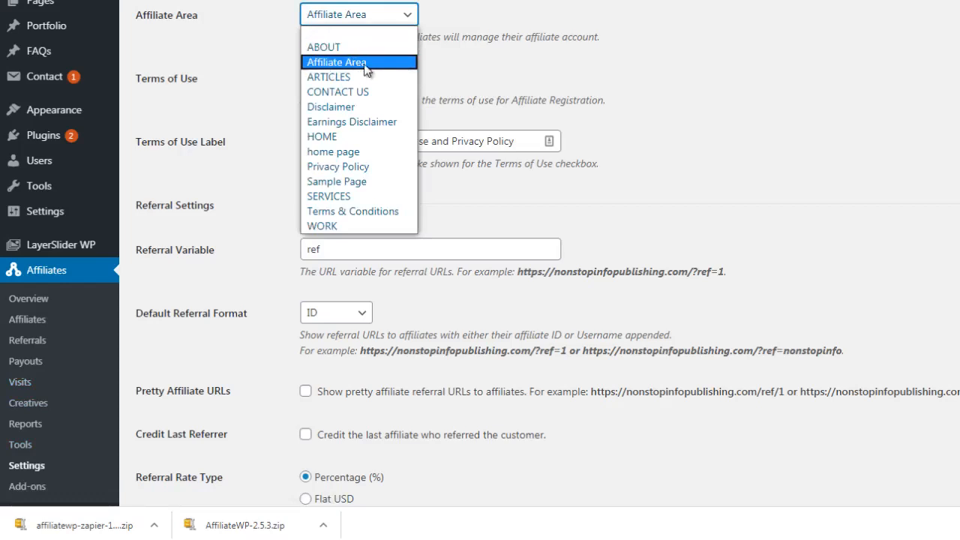
{"action": "left_click", "coordinate": [285, 54]}
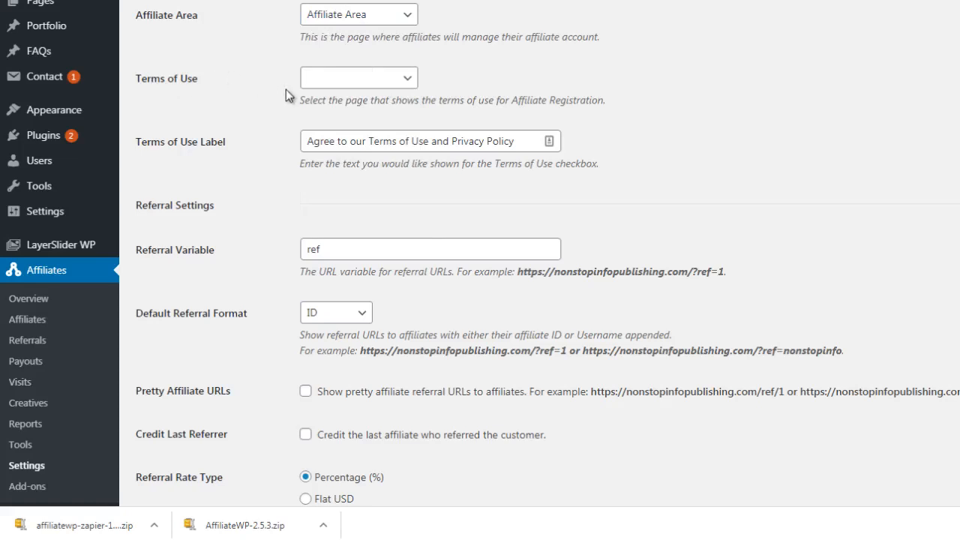
{"action": "left_click", "coordinate": [315, 83]}
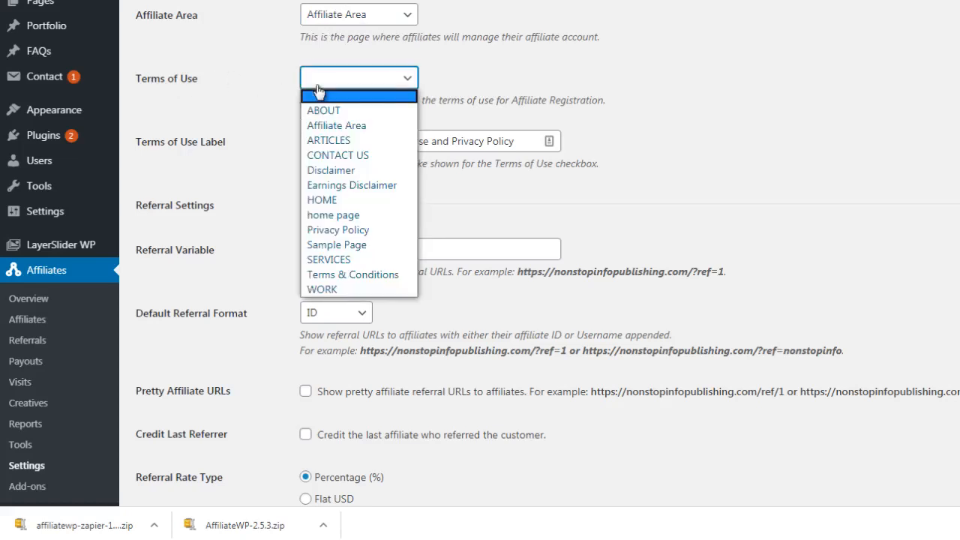
{"action": "left_click", "coordinate": [324, 274]}
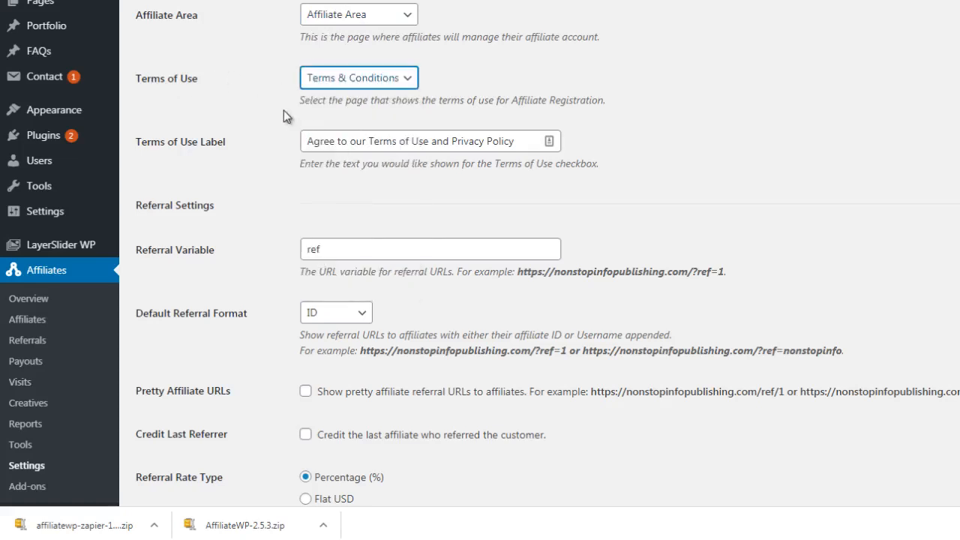
{"action": "left_click", "coordinate": [340, 141]}
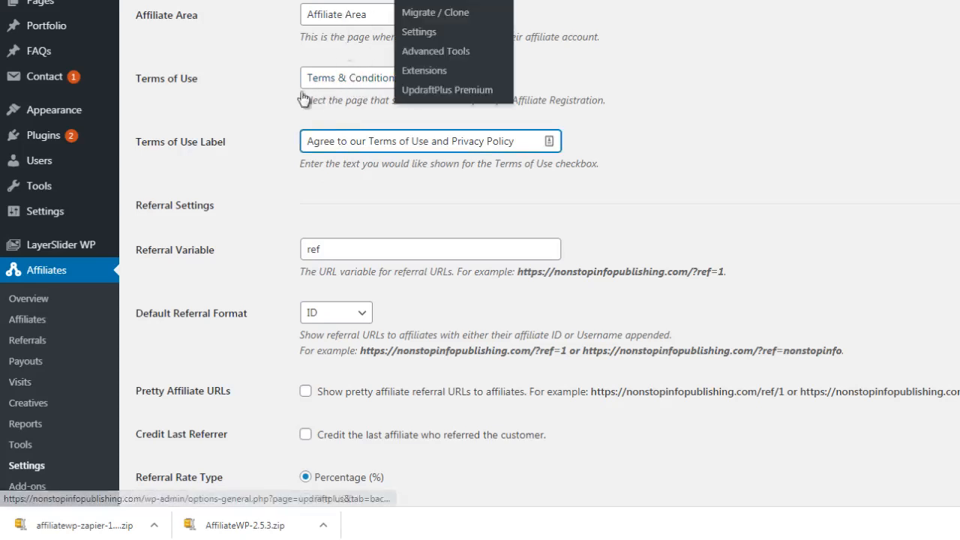
{"action": "left_click", "coordinate": [276, 146]}
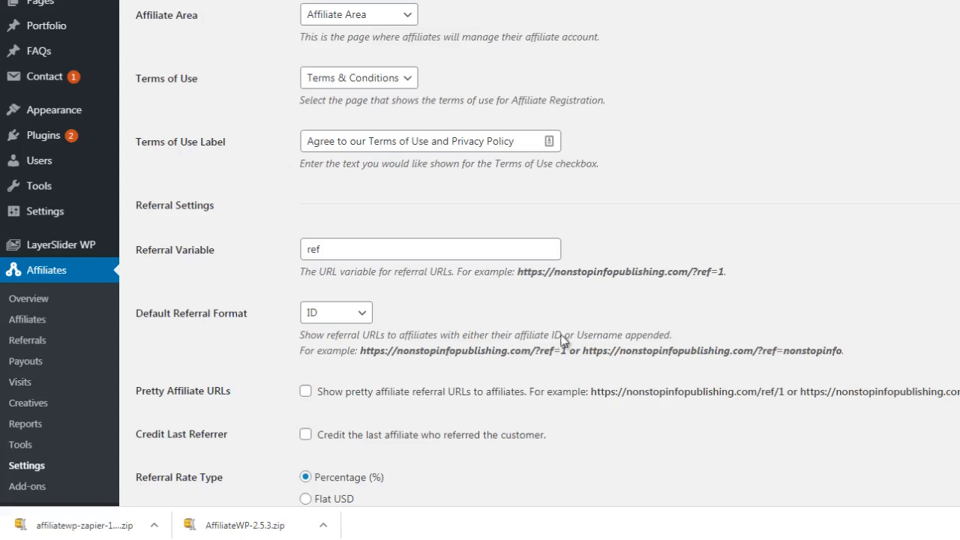
- Credit the last affiliate who referred the customer and set the percentage referral rate to 50
{"action": "scroll", "coordinate": [564, 339], "scroll_direction": "down", "scroll_amount": 5}
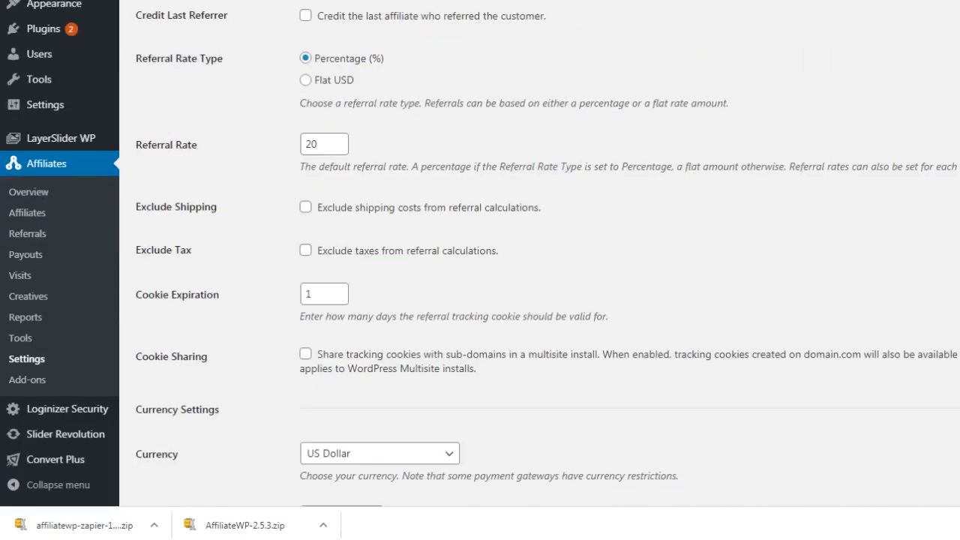
{"action": "left_click", "coordinate": [305, 17]}
{"action": "left_click_drag", "start_coordinate": [323, 144], "coordinate": [304, 146]}
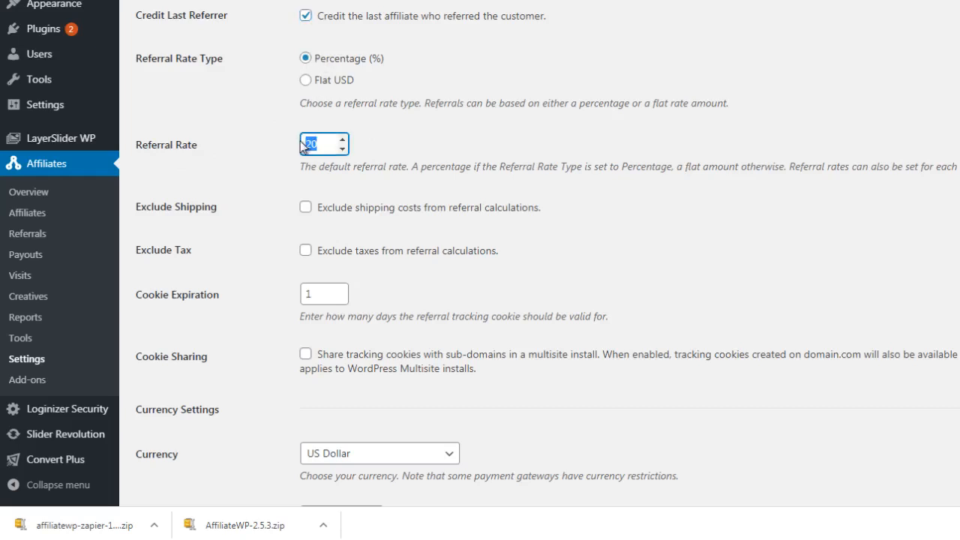
{"action": "type", "text": "50"}
{"action": "left_click", "coordinate": [320, 198]}
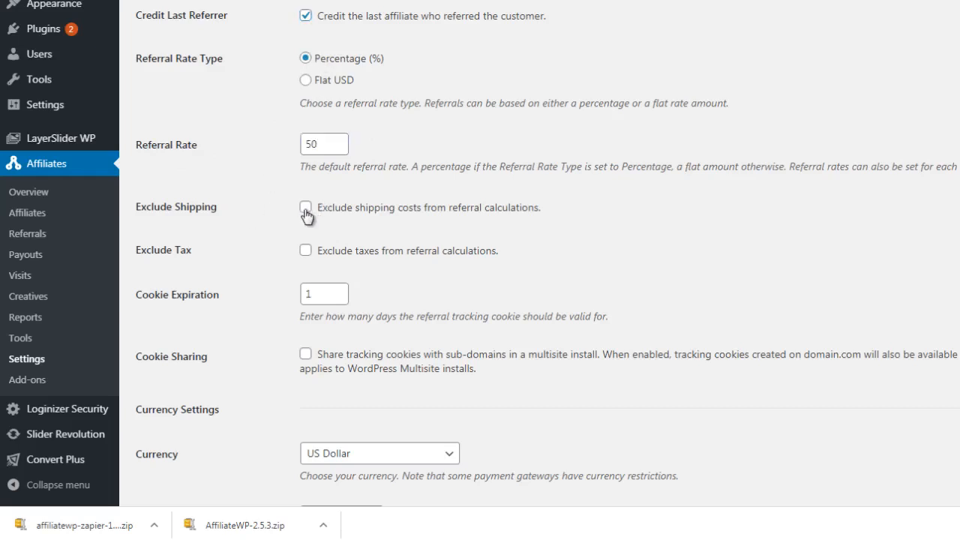
- Exclude both shipping costs and taxes from referral calculations
{"action": "left_click", "coordinate": [306, 210]}
{"action": "left_click", "coordinate": [305, 252]}
{"action": "left_click", "coordinate": [265, 189]}
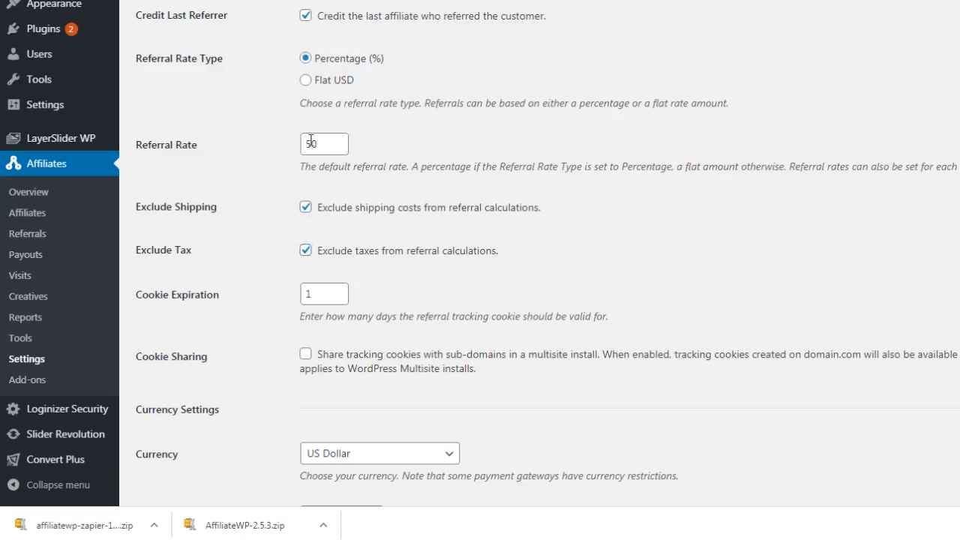
{"action": "left_click", "coordinate": [305, 206]}
{"action": "left_click", "coordinate": [304, 206]}
- Set the referral tracking cookie expiration to 365 days
{"action": "scroll", "coordinate": [308, 257], "scroll_direction": "down", "scroll_amount": 3}
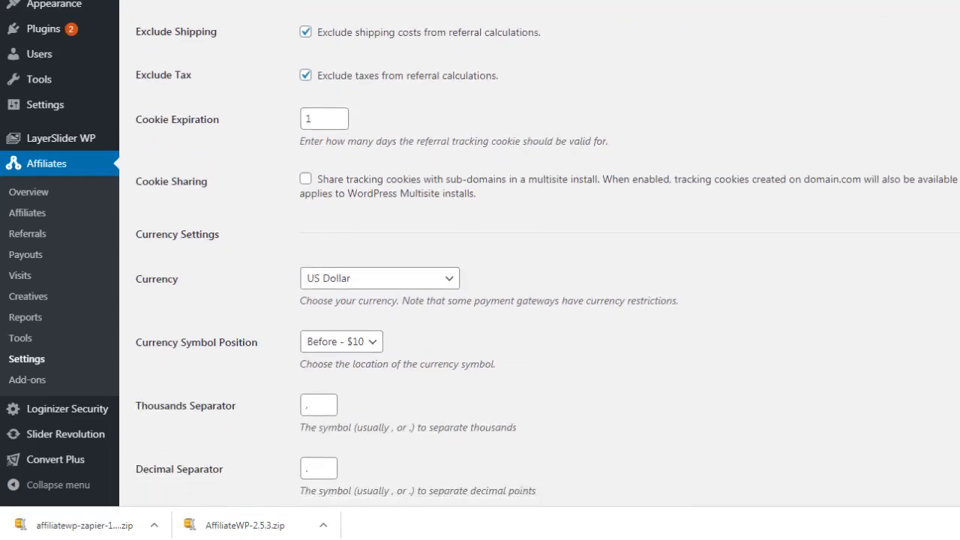
{"action": "scroll", "coordinate": [480, 255], "scroll_direction": "down", "scroll_amount": 2}
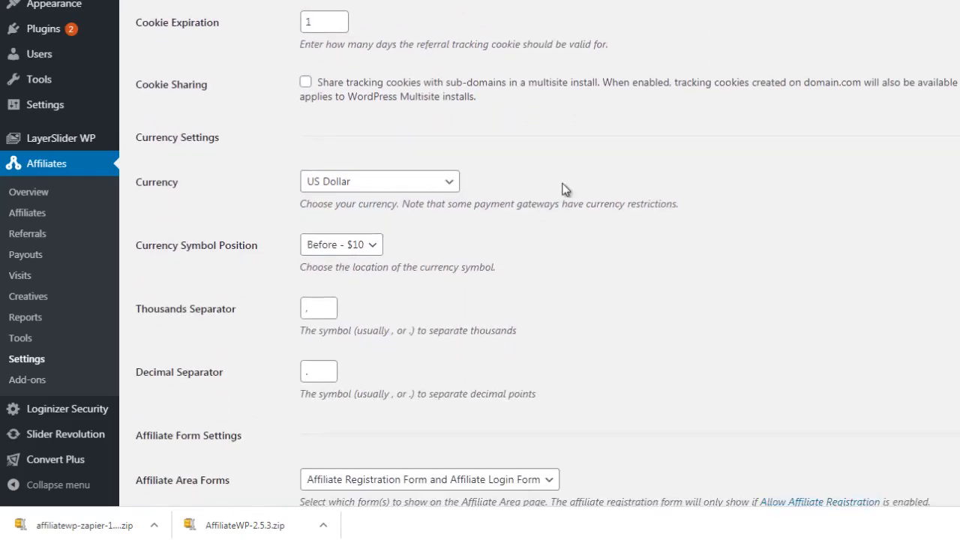
{"action": "left_click_drag", "start_coordinate": [322, 23], "coordinate": [291, 31]}
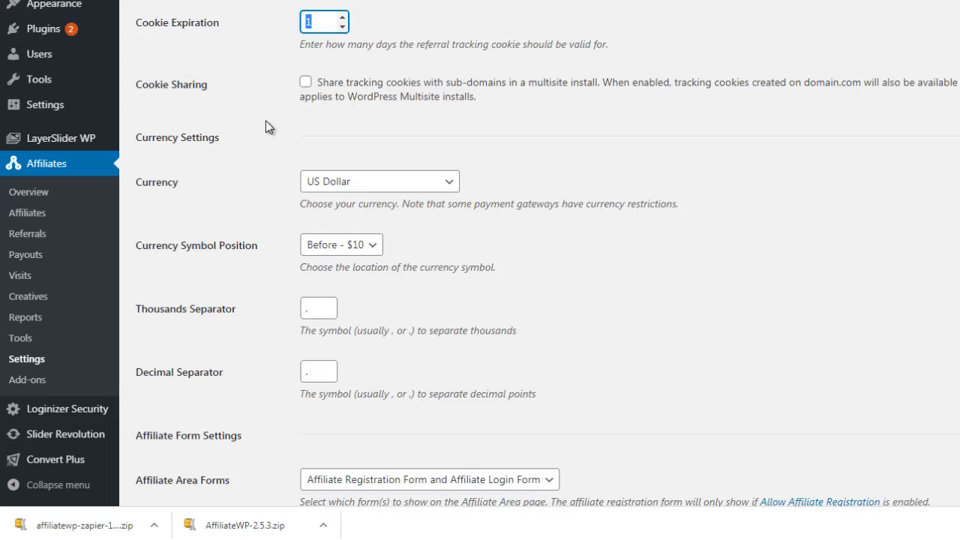
{"action": "type", "text": "360"}
{"action": "key", "text": "BackSpace"}
{"action": "type", "text": "5"}
- Set the referral tracking cookie expiration to 99999999 days
{"action": "key", "text": "ctrl+a"}
{"action": "type", "text": "99999999"}
{"action": "left_click", "coordinate": [255, 78]}
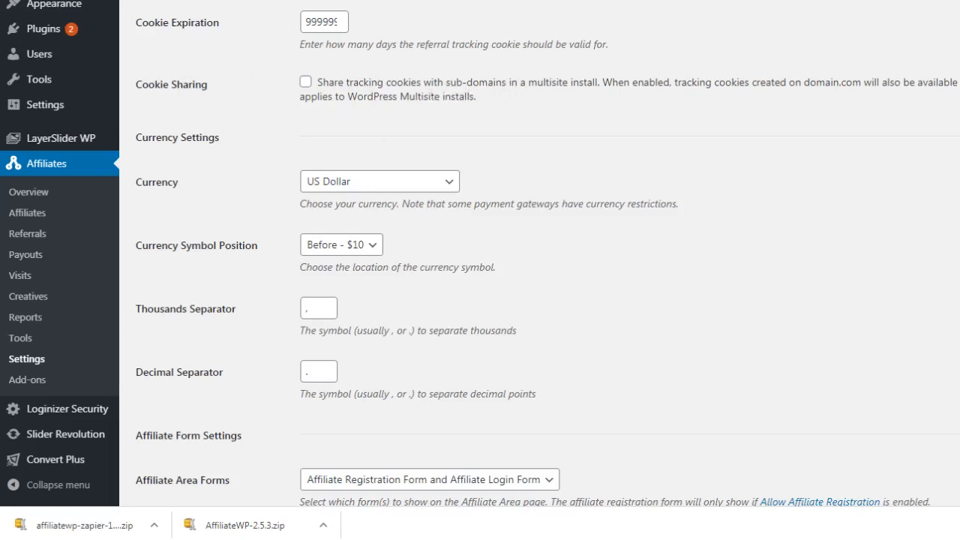
- Check the available currencies, keep US Dollar, and save the general affiliate settings
{"action": "scroll", "coordinate": [480, 255], "scroll_direction": "down", "scroll_amount": 2}
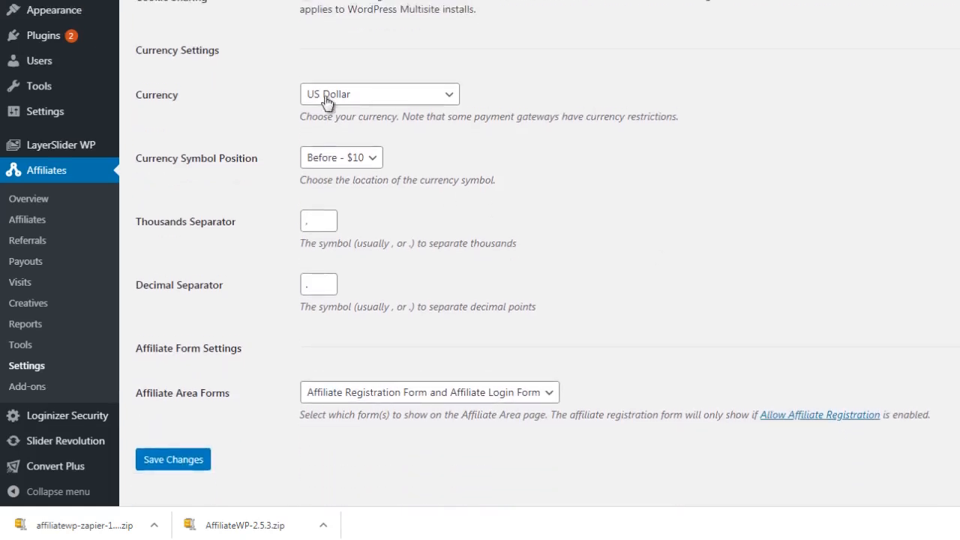
{"action": "left_click", "coordinate": [327, 96]}
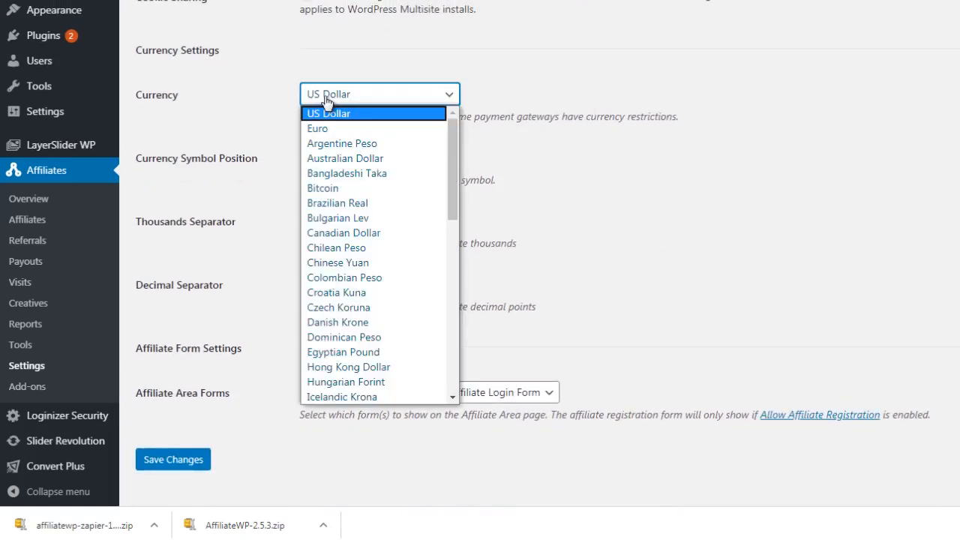
{"action": "left_click", "coordinate": [254, 147]}
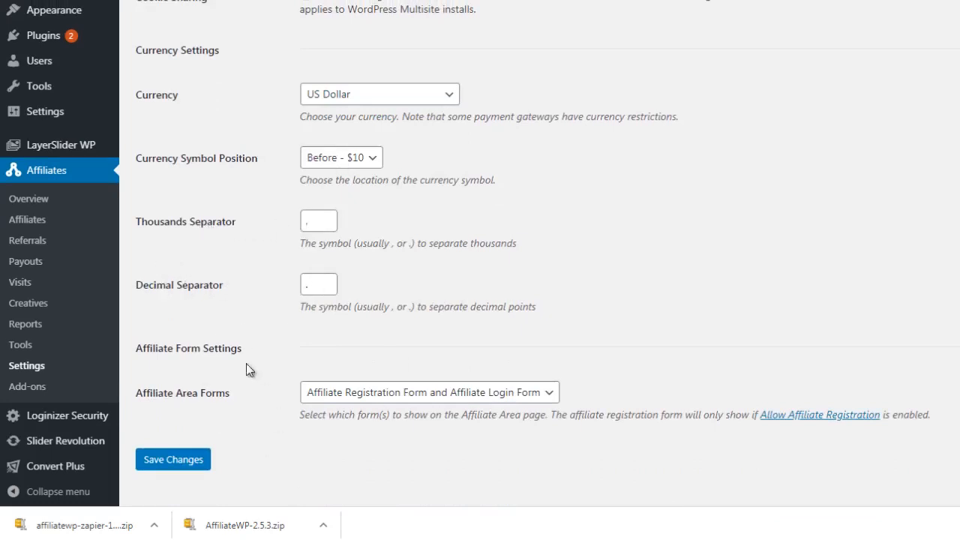
{"action": "left_click", "coordinate": [169, 461]}
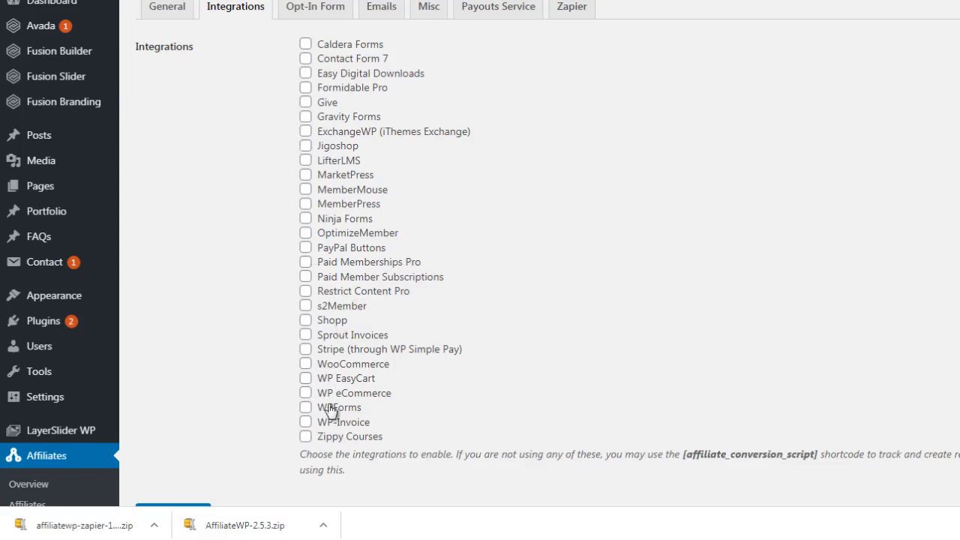
- Try enabling the WooCommerce integration and clear the option again
{"action": "left_click", "coordinate": [309, 367]}
{"action": "left_click", "coordinate": [306, 365]}
{"action": "scroll", "coordinate": [480, 253], "scroll_direction": "down", "scroll_amount": 1}
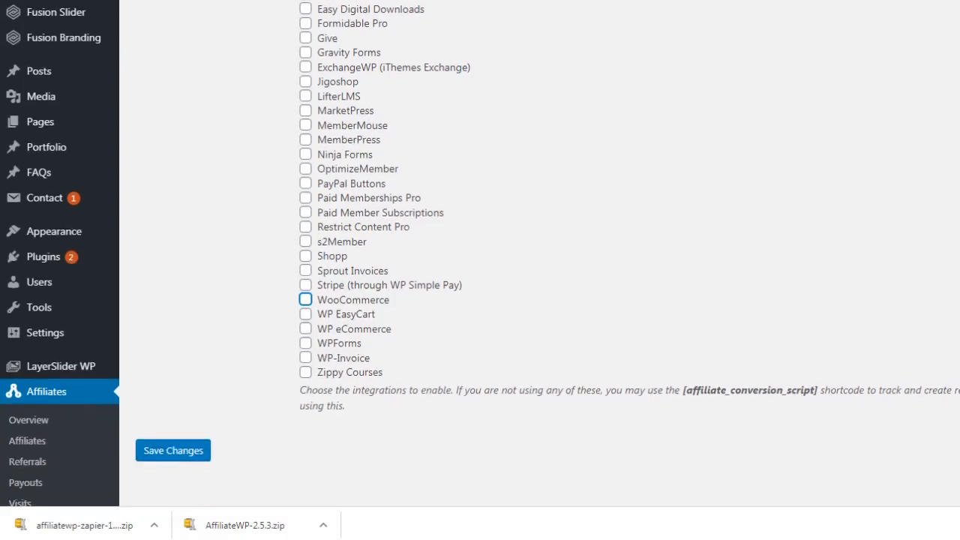
{"action": "scroll", "coordinate": [263, 98], "scroll_direction": "up", "scroll_amount": 1}
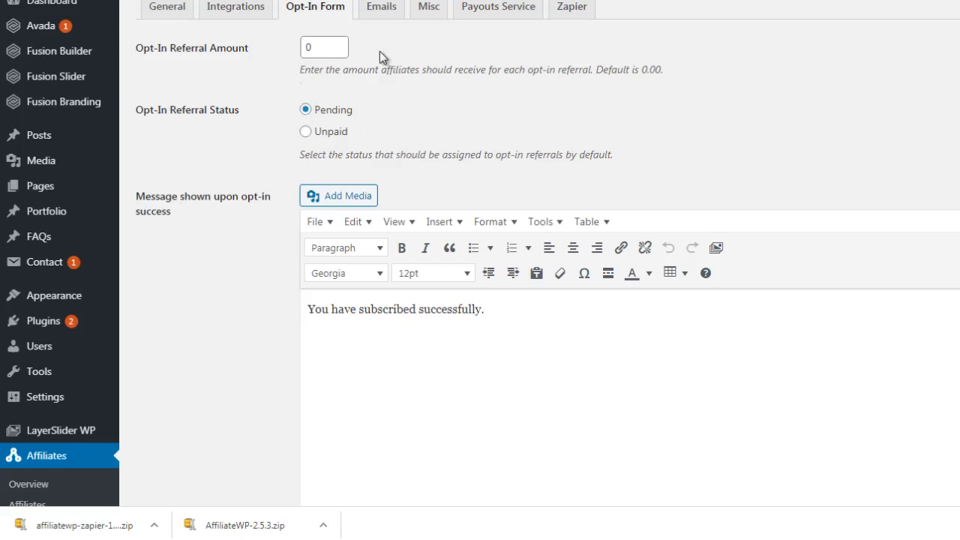
- Open the affiliate email settings and choose Default Template as the email template
{"action": "left_click", "coordinate": [365, 9]}
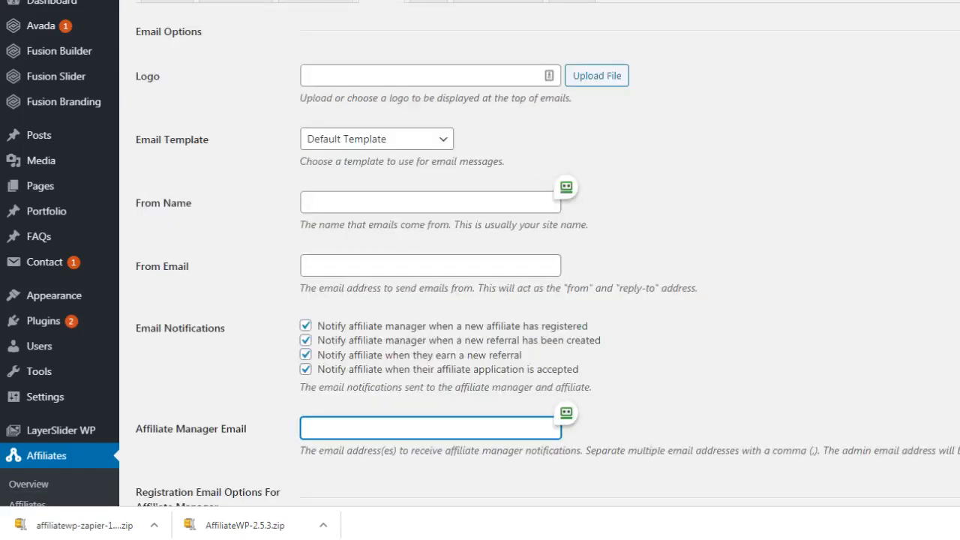
{"action": "left_click", "coordinate": [707, 35]}
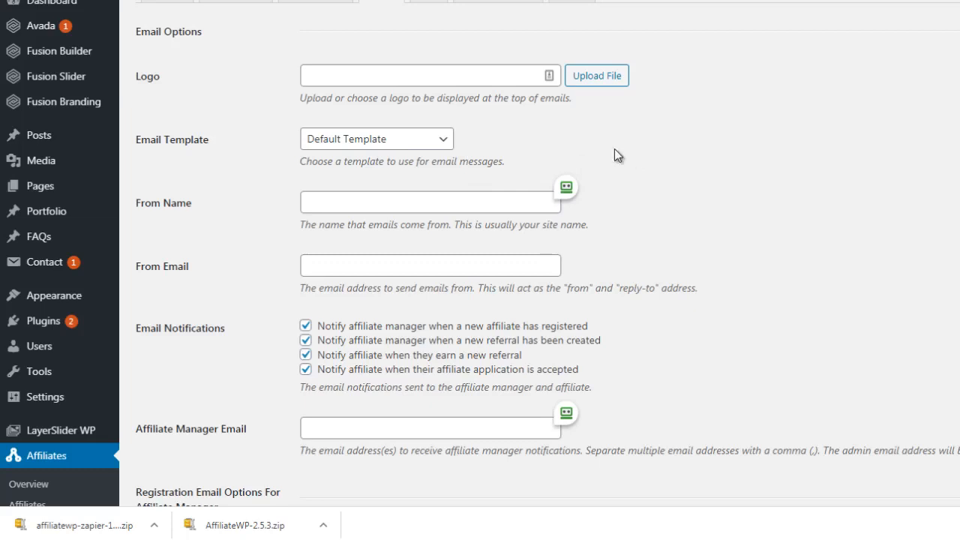
{"action": "left_click", "coordinate": [371, 144]}
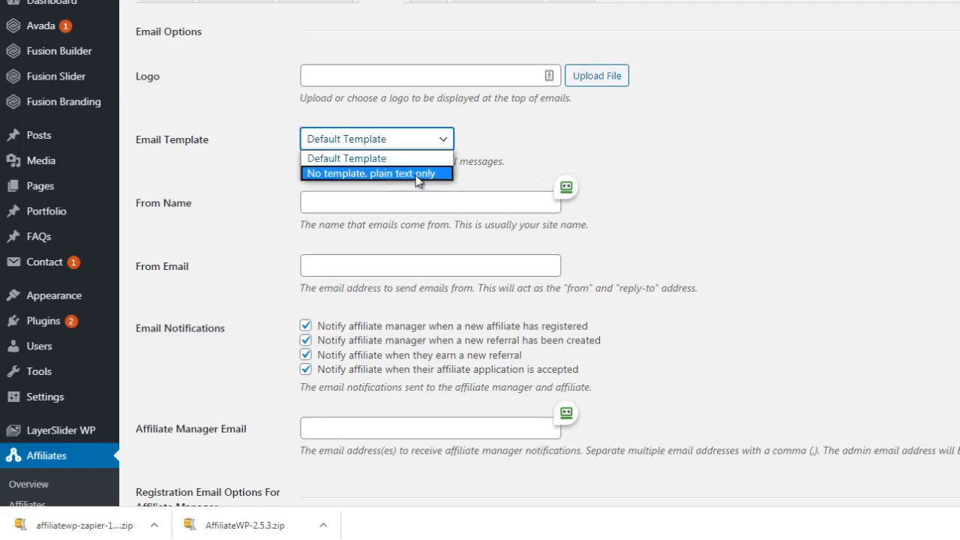
{"action": "left_click", "coordinate": [353, 158]}
{"action": "left_click", "coordinate": [629, 148]}
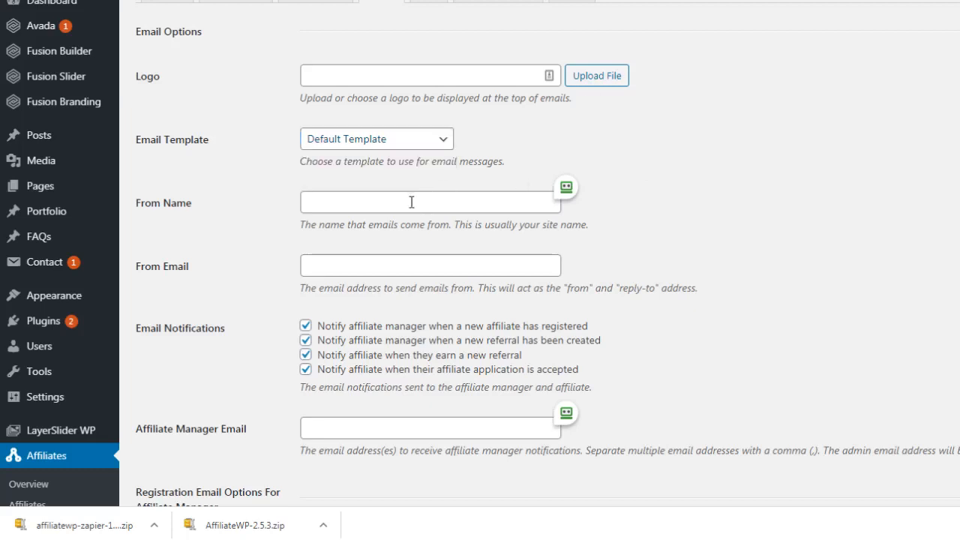
- Examine the sender fields, notification options, affiliate manager email, and the registration and referral email contents
{"action": "left_click", "coordinate": [411, 202]}
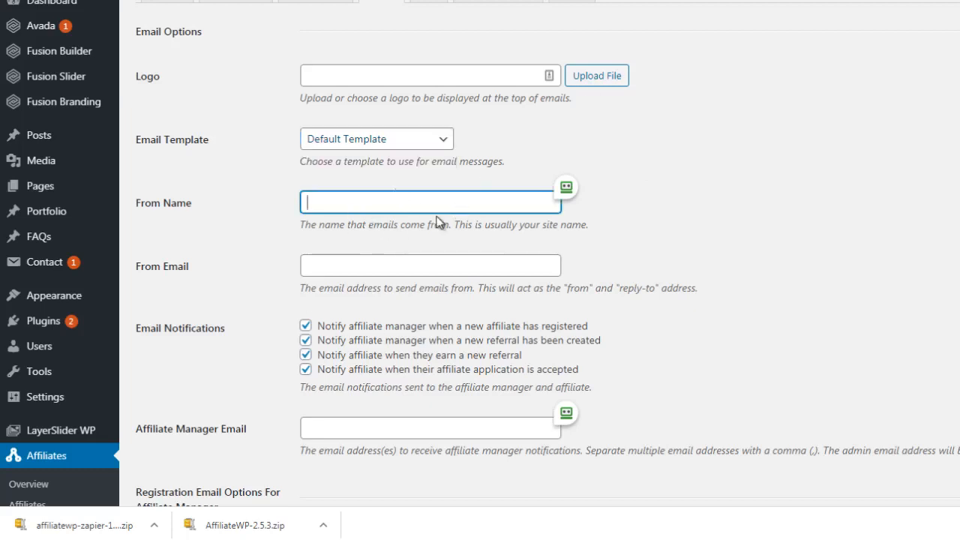
{"action": "left_click", "coordinate": [427, 266]}
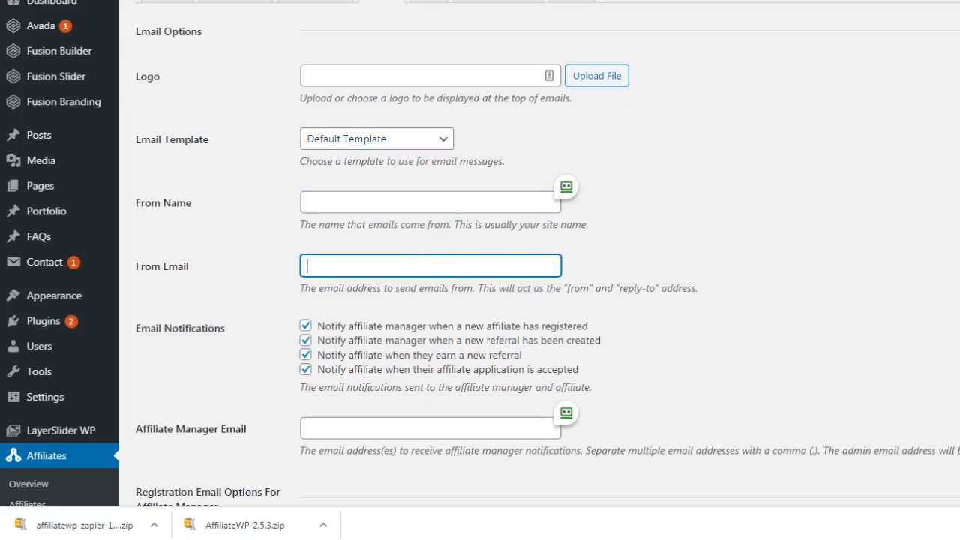
{"action": "scroll", "coordinate": [428, 266], "scroll_direction": "down", "scroll_amount": 2}
{"action": "scroll", "coordinate": [570, 156], "scroll_direction": "down", "scroll_amount": 1}
{"action": "scroll", "coordinate": [570, 156], "scroll_direction": "up", "scroll_amount": 1}
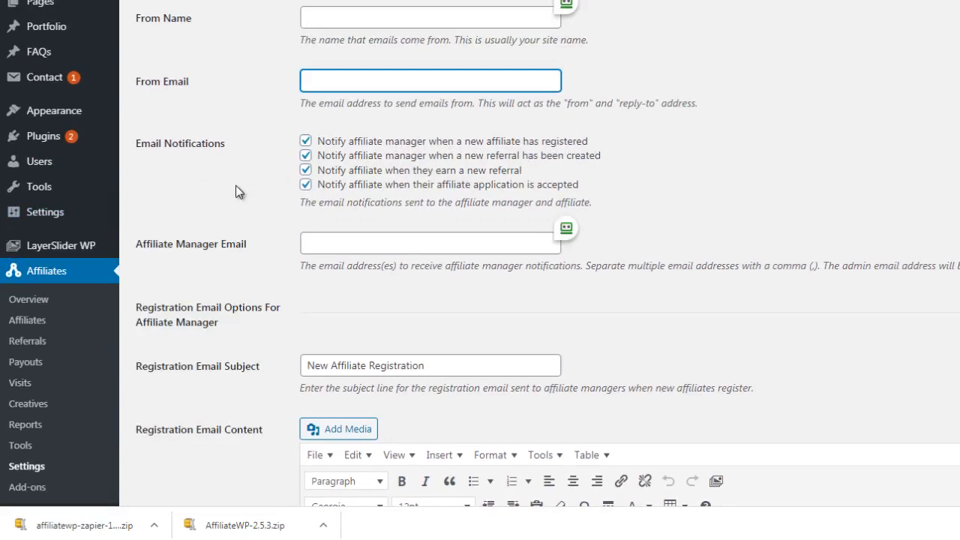
{"action": "left_click", "coordinate": [308, 239]}
{"action": "scroll", "coordinate": [285, 300], "scroll_direction": "down", "scroll_amount": 7}
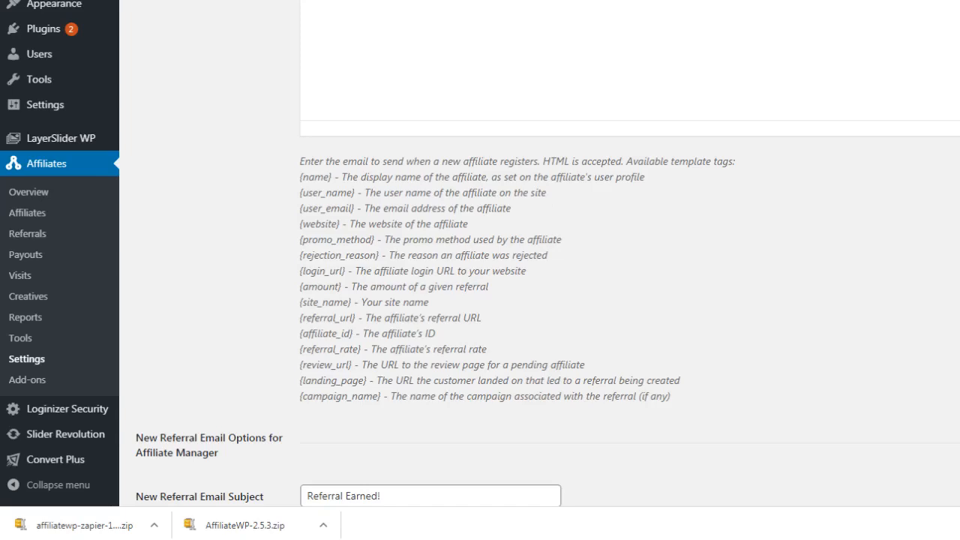
{"action": "scroll", "coordinate": [555, 300], "scroll_direction": "down", "scroll_amount": 7}
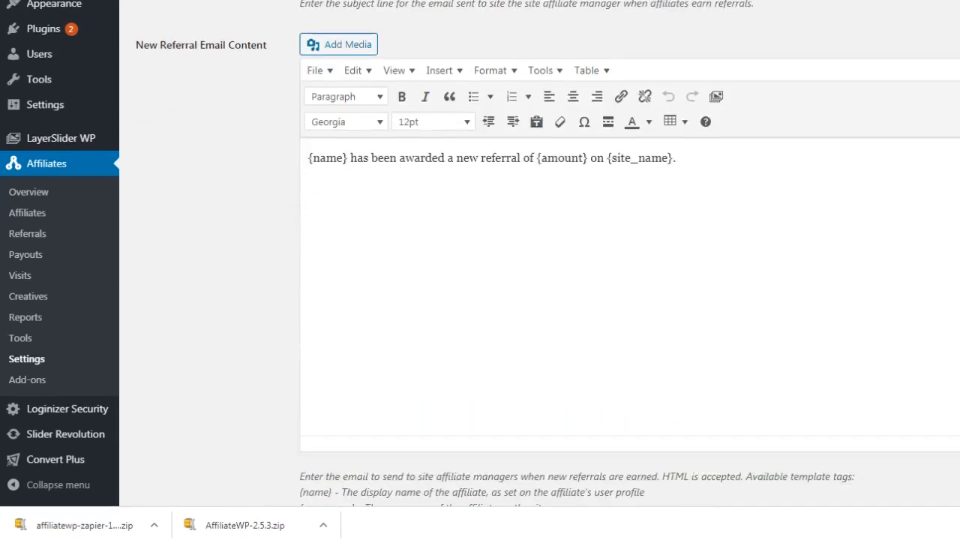
{"action": "scroll", "coordinate": [555, 300], "scroll_direction": "down", "scroll_amount": 9}
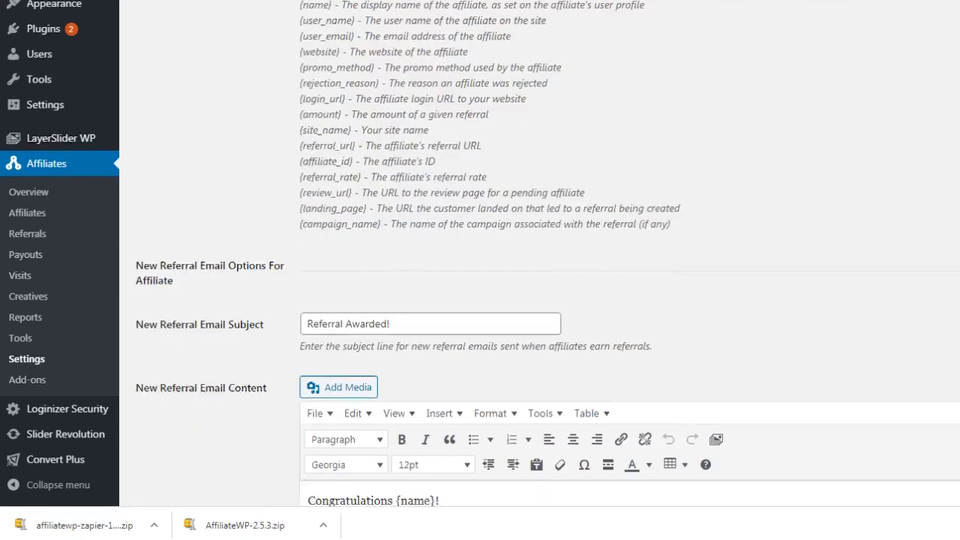
{"action": "scroll", "coordinate": [630, 255], "scroll_direction": "down", "scroll_amount": 16}
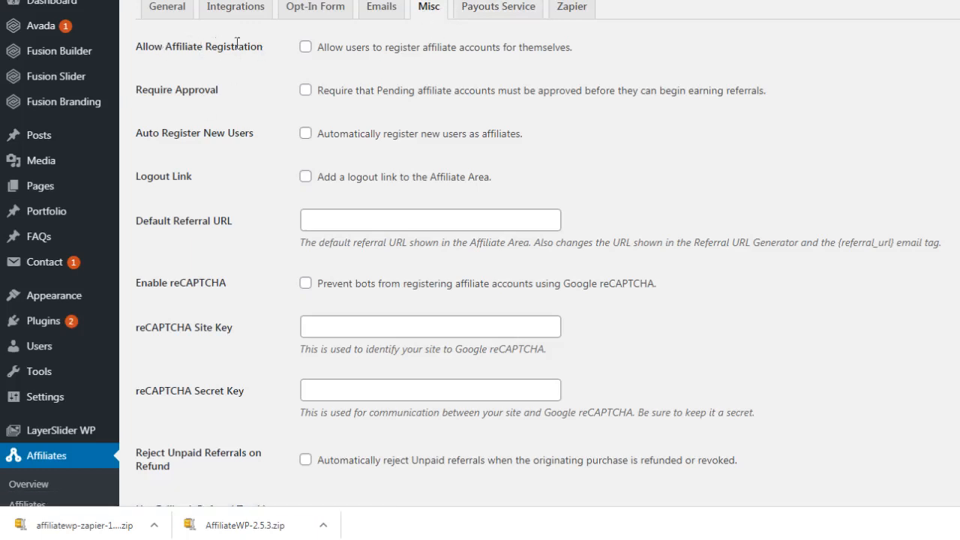
- Allow users to register their own affiliate accounts and require approval of pending accounts, without automatically registering new users
{"action": "left_click", "coordinate": [309, 51]}
{"action": "left_click", "coordinate": [306, 91]}
{"action": "left_click", "coordinate": [404, 55]}
{"action": "left_click", "coordinate": [304, 138]}
{"action": "left_click", "coordinate": [305, 135]}
- Try adding a logout link to the Affiliate Area and clear the option again
{"action": "scroll", "coordinate": [480, 253], "scroll_direction": "down", "scroll_amount": 1}
{"action": "scroll", "coordinate": [480, 253], "scroll_direction": "up", "scroll_amount": 1}
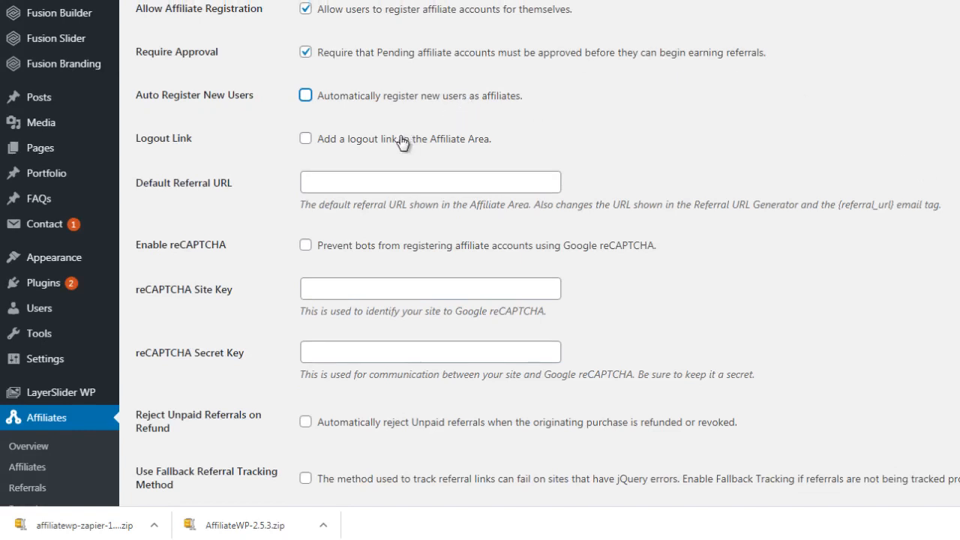
{"action": "left_click", "coordinate": [307, 140]}
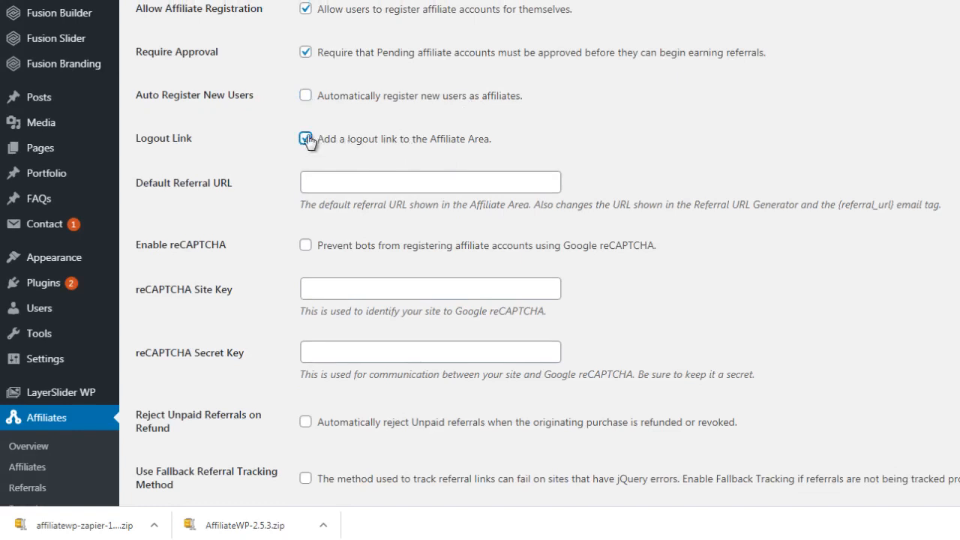
{"action": "left_click", "coordinate": [326, 181]}
{"action": "left_click", "coordinate": [306, 140]}
- Save the miscellaneous affiliate settings
{"action": "scroll", "coordinate": [703, 306], "scroll_direction": "down", "scroll_amount": 5}
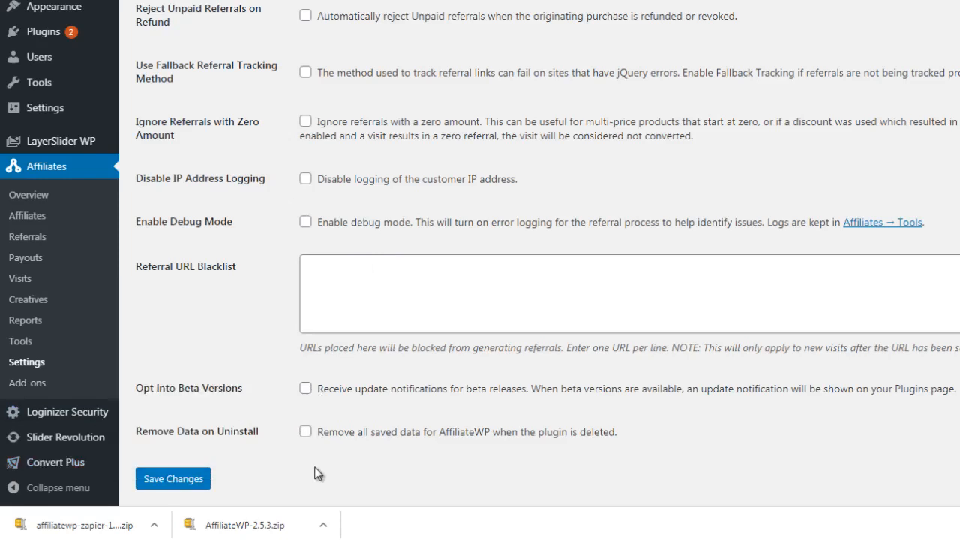
{"action": "left_click", "coordinate": [178, 480]}
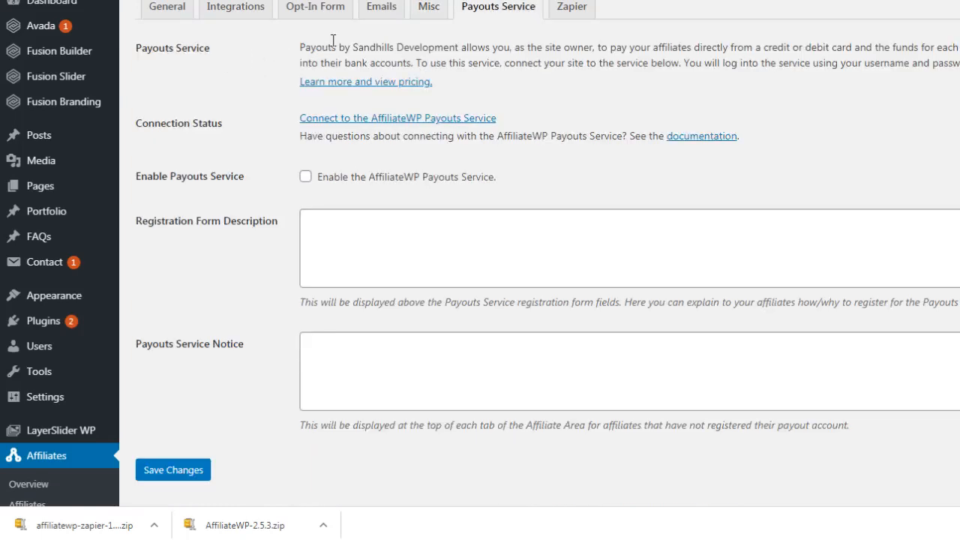
- Read the Payouts Service description and examine the service's information page for how payouts work and what they cost
{"action": "left_click_drag", "start_coordinate": [344, 48], "coordinate": [487, 49]}
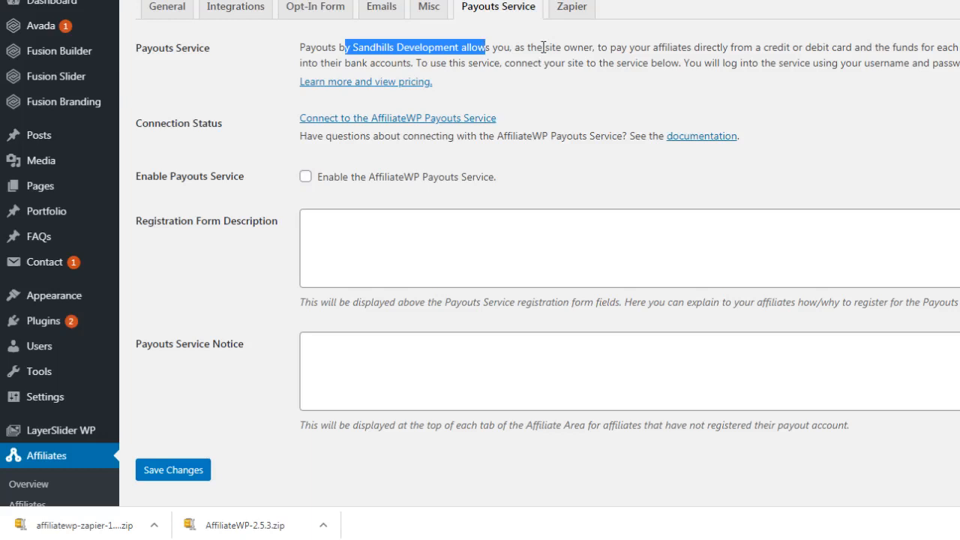
{"action": "left_click_drag", "start_coordinate": [530, 47], "coordinate": [959, 48]}
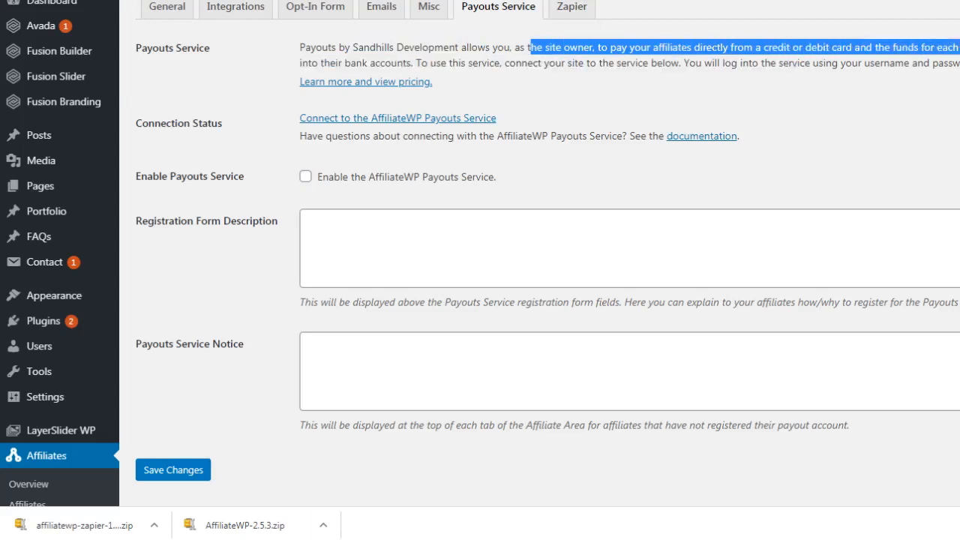
{"action": "left_click", "coordinate": [276, 70]}
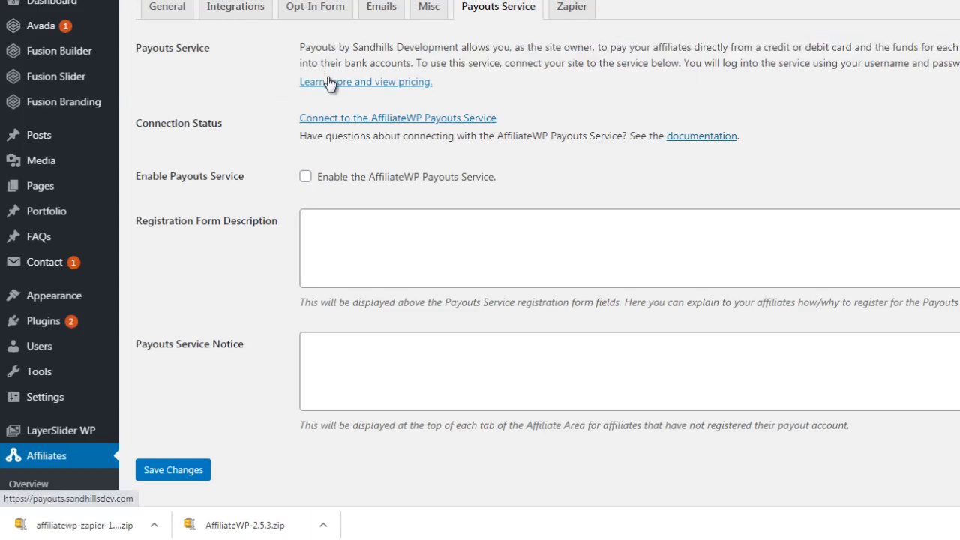
{"action": "right_click", "coordinate": [370, 82]}
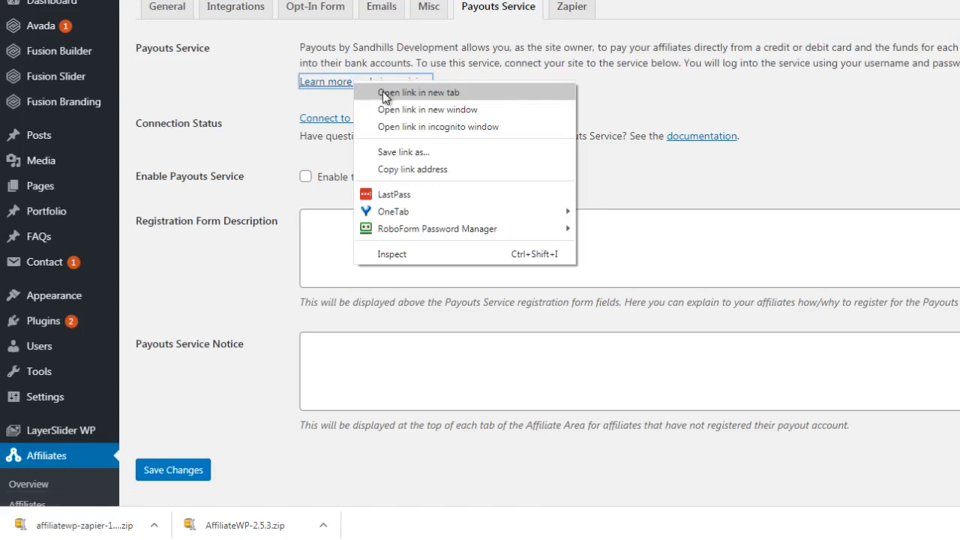
{"action": "left_click", "coordinate": [383, 91]}
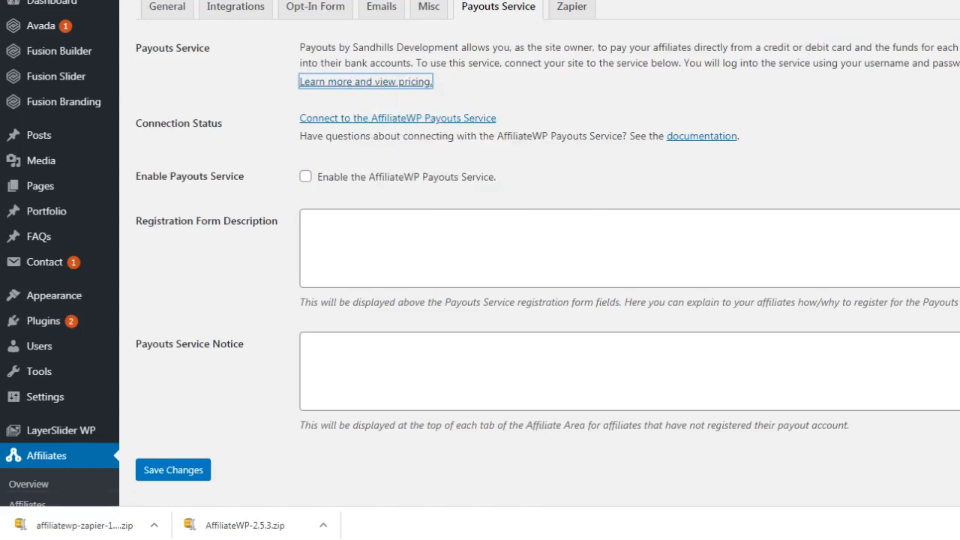
{"action": "key", "text": "ctrl+Tab"}
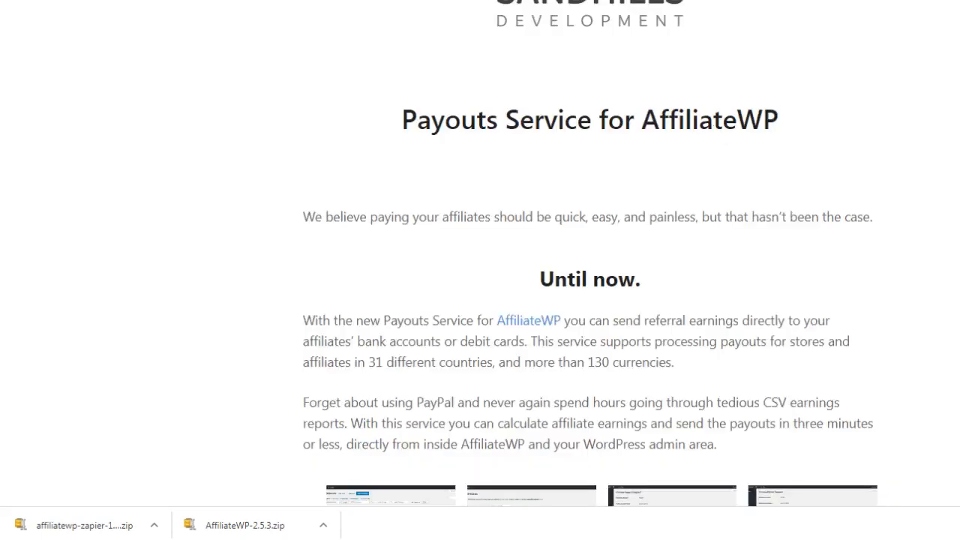
{"action": "scroll", "coordinate": [590, 300], "scroll_direction": "down", "scroll_amount": 15}
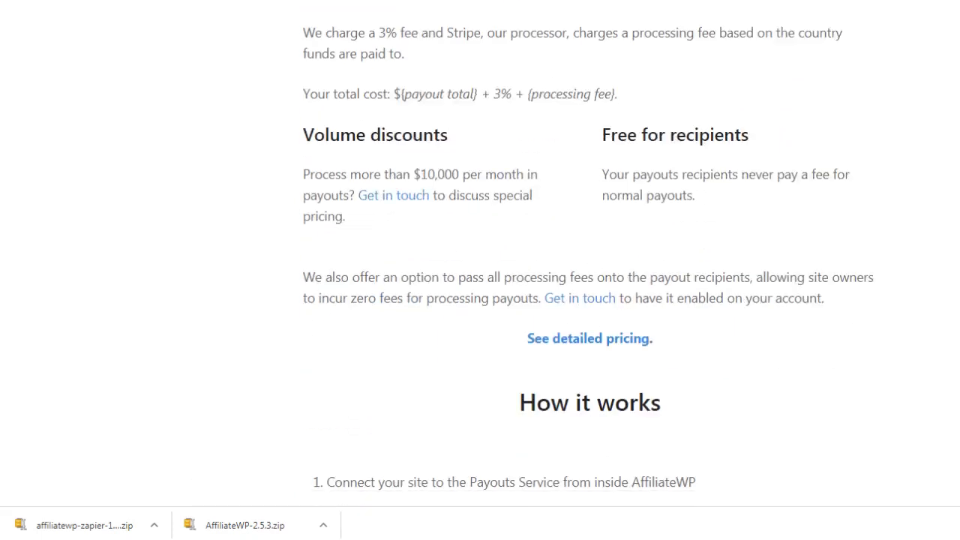
{"action": "scroll", "coordinate": [590, 300], "scroll_direction": "down", "scroll_amount": 5}
{"action": "scroll", "coordinate": [590, 300], "scroll_direction": "up", "scroll_amount": 5}
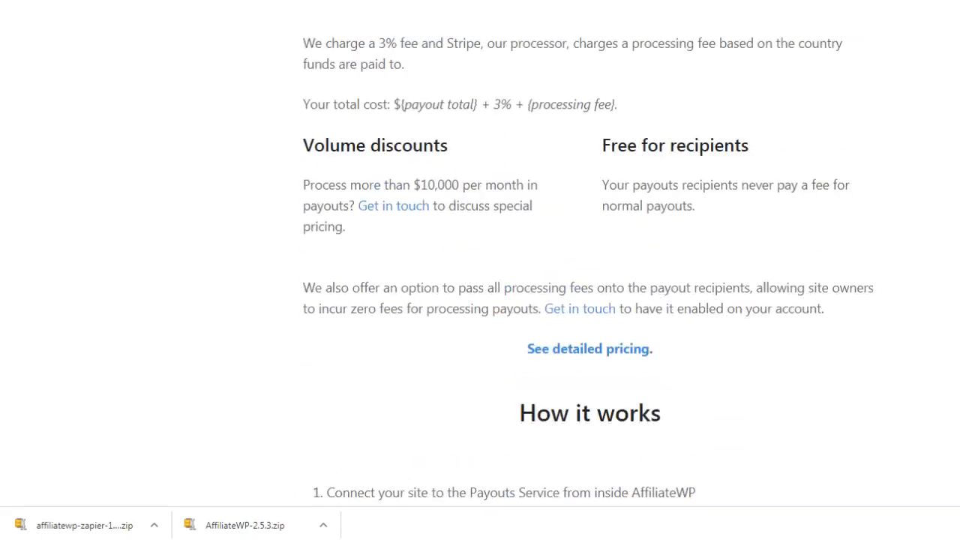
- Examine the detailed Payouts Service pricing, including the service fee, volume discounts and country-based fees, and close the page
{"action": "left_click", "coordinate": [592, 351]}
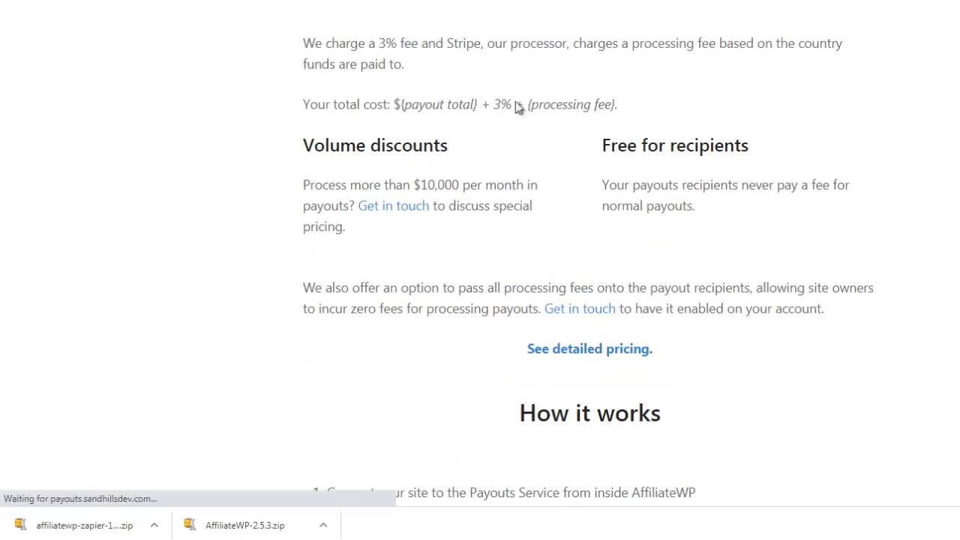
{"action": "scroll", "coordinate": [518, 255], "scroll_direction": "down", "scroll_amount": 3}
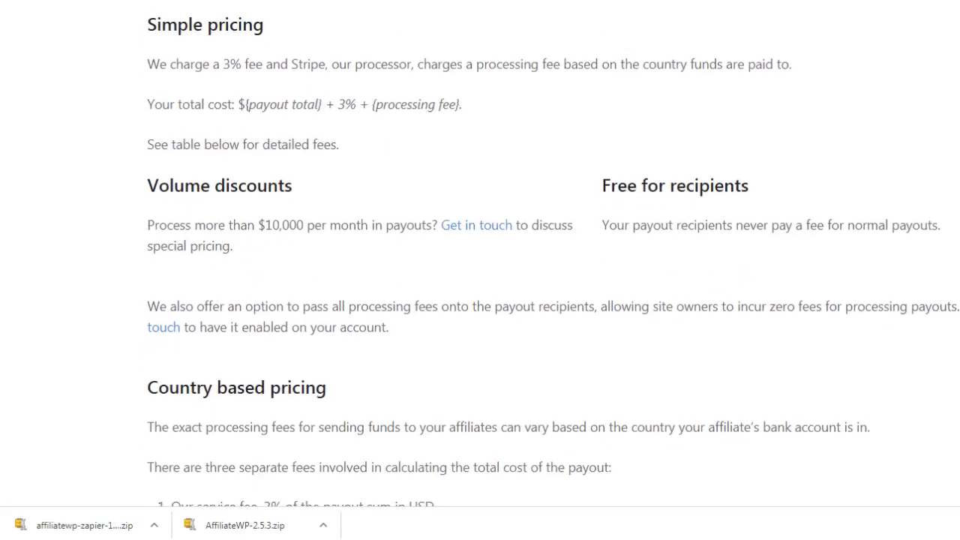
{"action": "left_click_drag", "start_coordinate": [223, 64], "coordinate": [294, 67]}
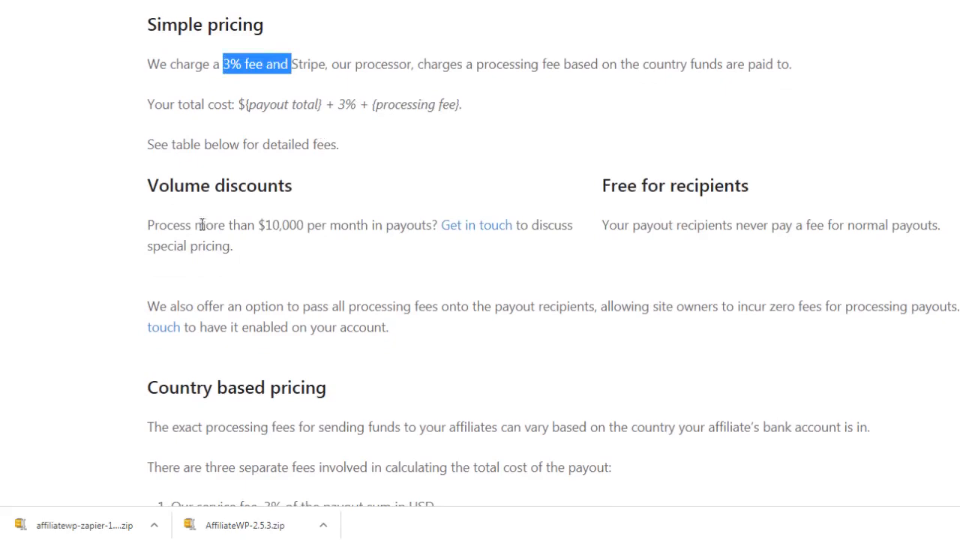
{"action": "left_click_drag", "start_coordinate": [203, 224], "coordinate": [370, 225]}
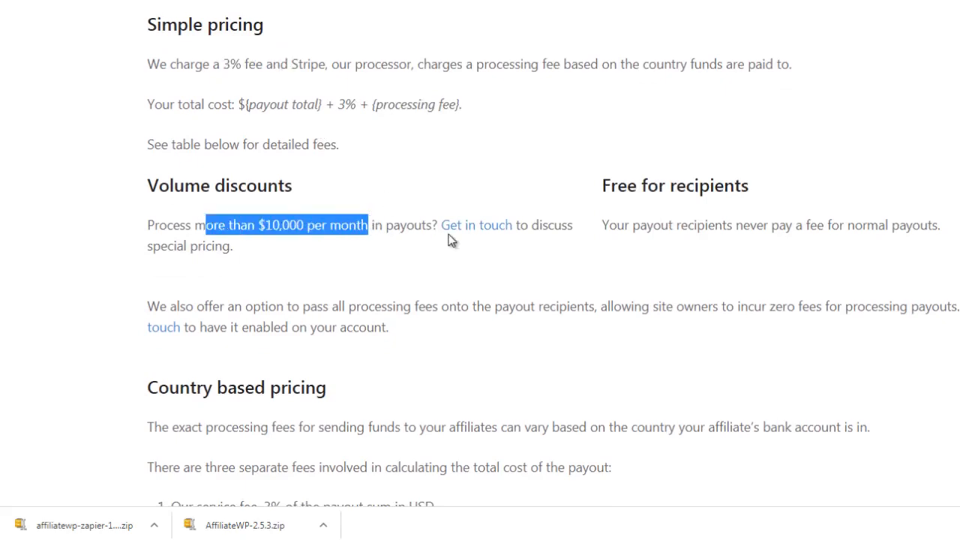
{"action": "scroll", "coordinate": [214, 223], "scroll_direction": "down", "scroll_amount": 5}
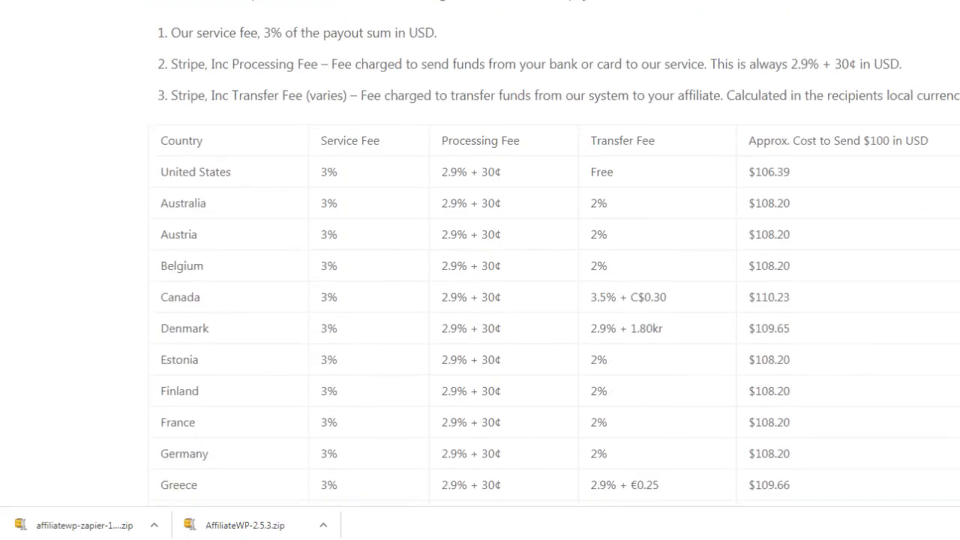
{"action": "scroll", "coordinate": [515, 157], "scroll_direction": "up", "scroll_amount": 8}
{"action": "left_click", "coordinate": [559, 126]}
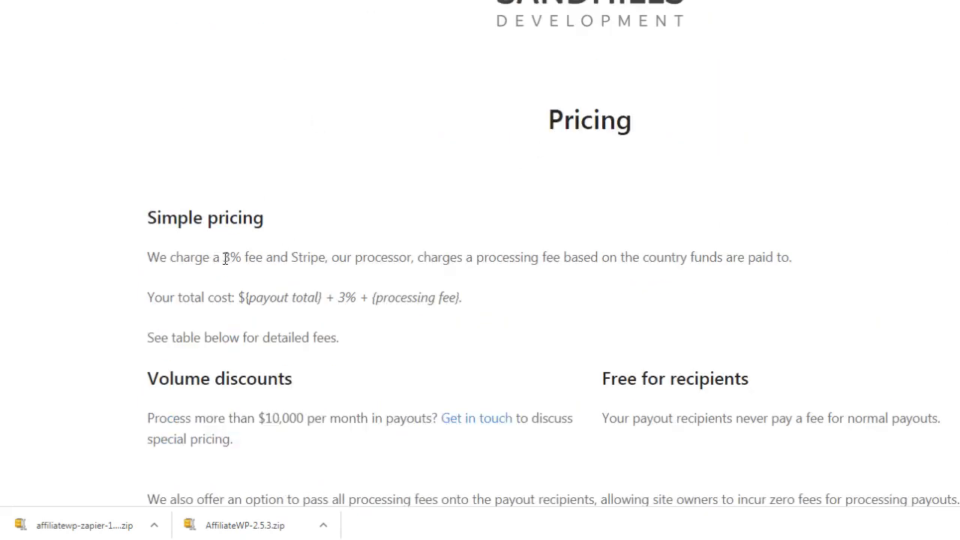
{"action": "left_click_drag", "start_coordinate": [224, 258], "coordinate": [269, 255]}
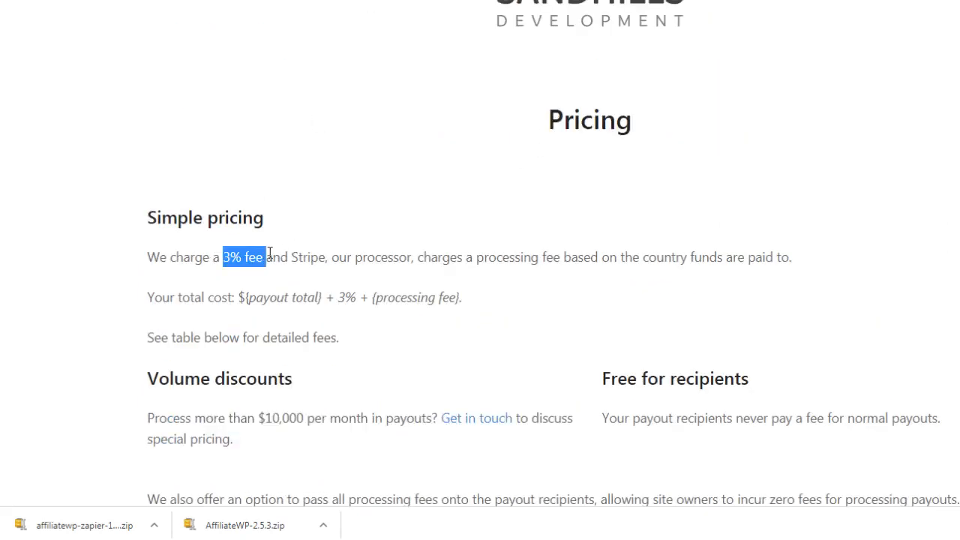
{"action": "left_click", "coordinate": [271, 255]}
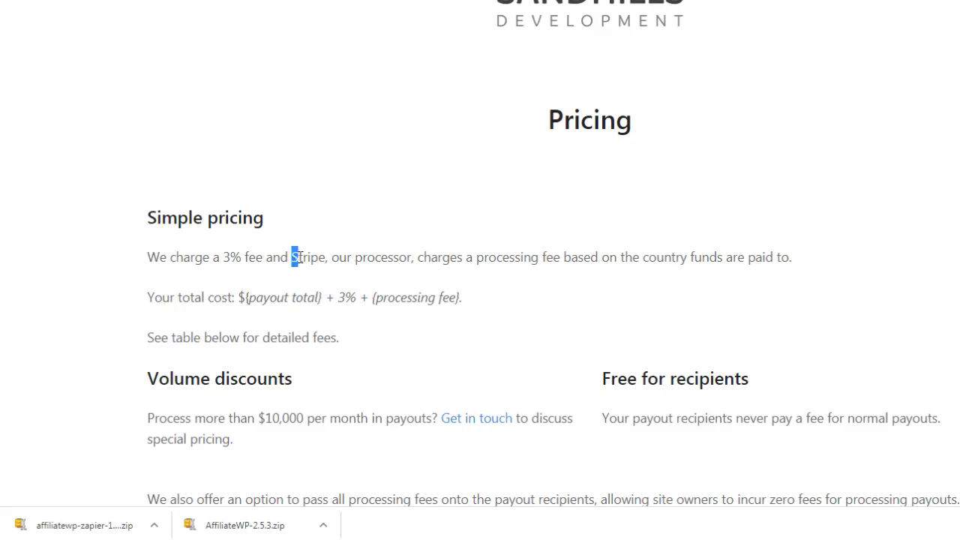
{"action": "left_click_drag", "start_coordinate": [230, 259], "coordinate": [223, 259]}
{"action": "key", "text": "ctrl+w"}
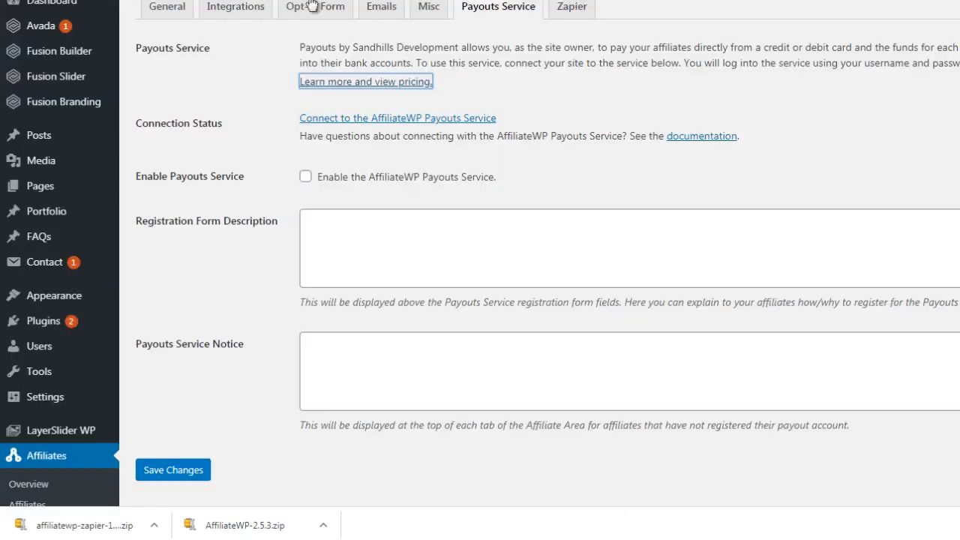
- Open the page for connecting the site to the AffiliateWP Payouts Service in a new tab and examine its login form
{"action": "left_click", "coordinate": [266, 134]}
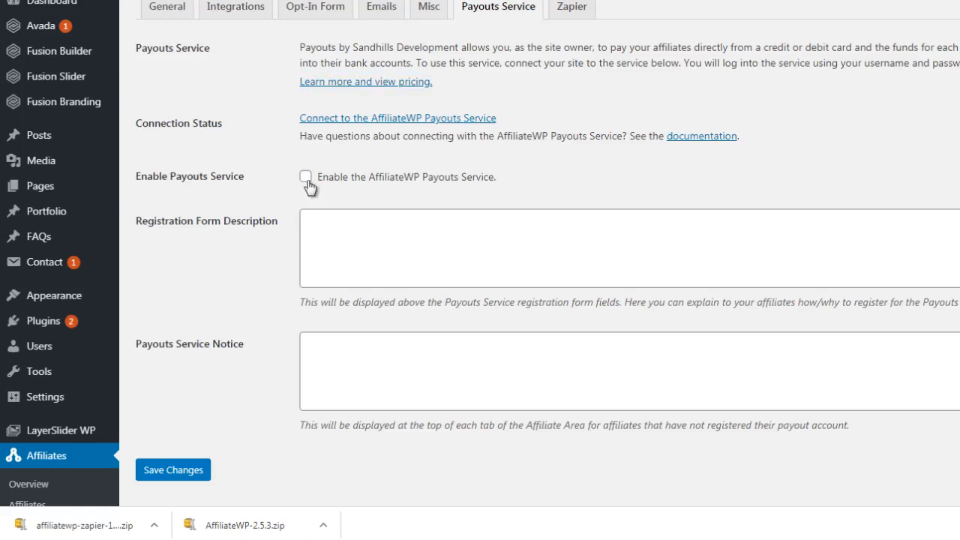
{"action": "right_click", "coordinate": [335, 126]}
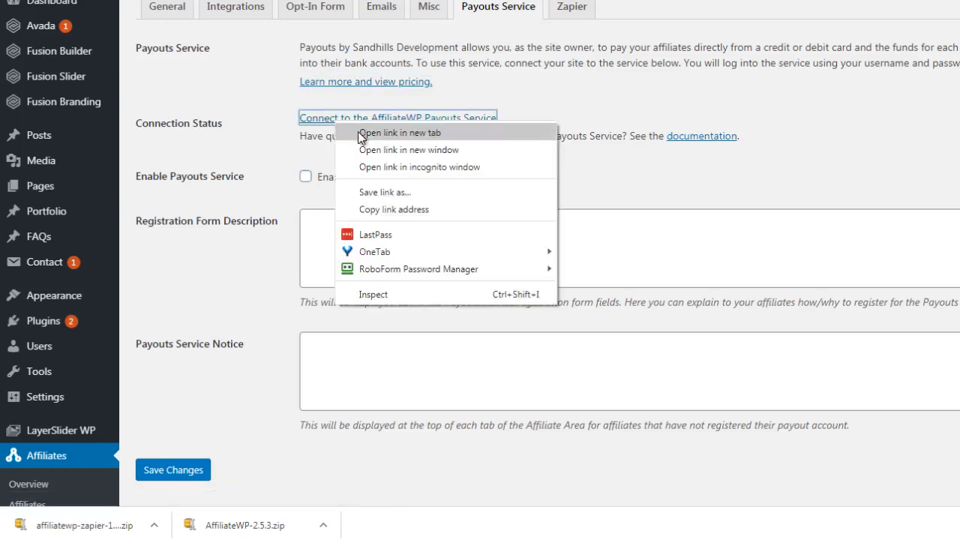
{"action": "left_click", "coordinate": [359, 133]}
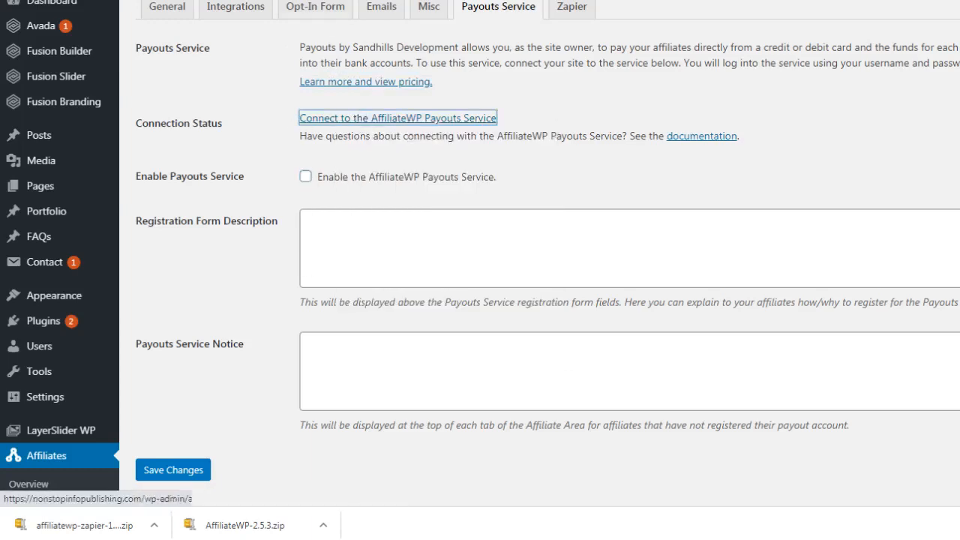
{"action": "key", "text": "ctrl+Tab"}
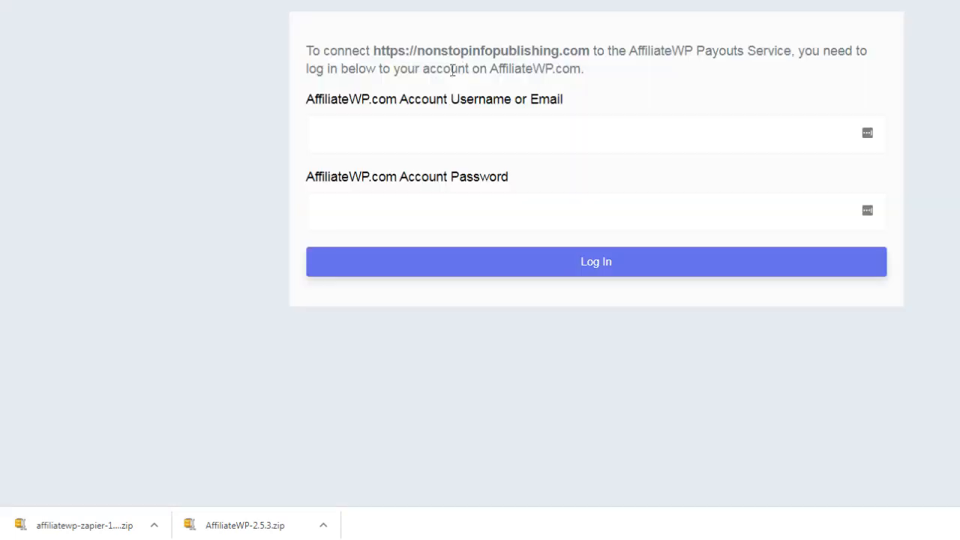
{"action": "key", "text": "ctrl+shift+Tab"}
- Enable Zapier with the affiliate, referral, creative, visit and payout triggers, and save the Zapier settings
{"action": "left_click", "coordinate": [572, 7]}
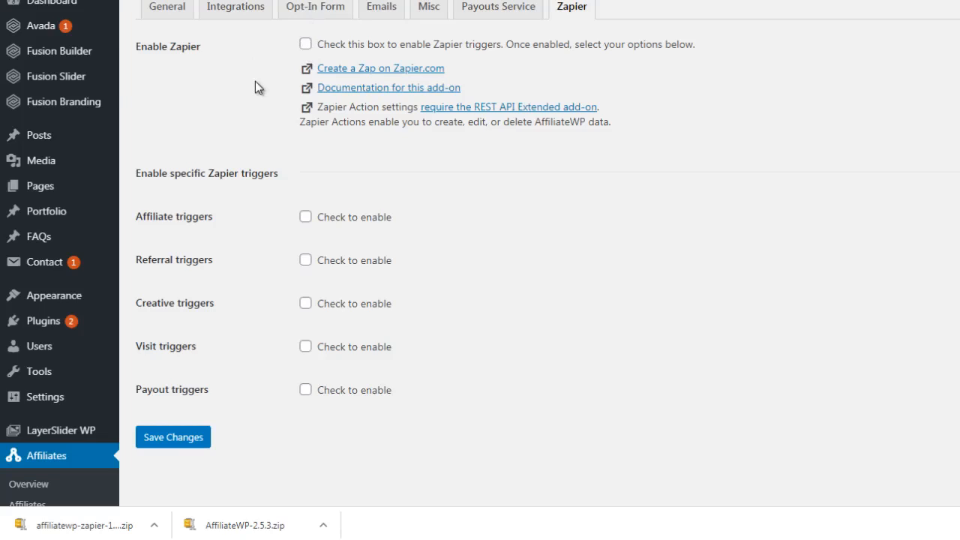
{"action": "left_click", "coordinate": [306, 44]}
{"action": "left_click", "coordinate": [305, 219]}
{"action": "left_click", "coordinate": [306, 262]}
{"action": "left_click", "coordinate": [305, 307]}
{"action": "left_click", "coordinate": [302, 358]}
{"action": "left_click", "coordinate": [305, 349]}
{"action": "left_click", "coordinate": [306, 390]}
{"action": "left_click", "coordinate": [198, 436]}
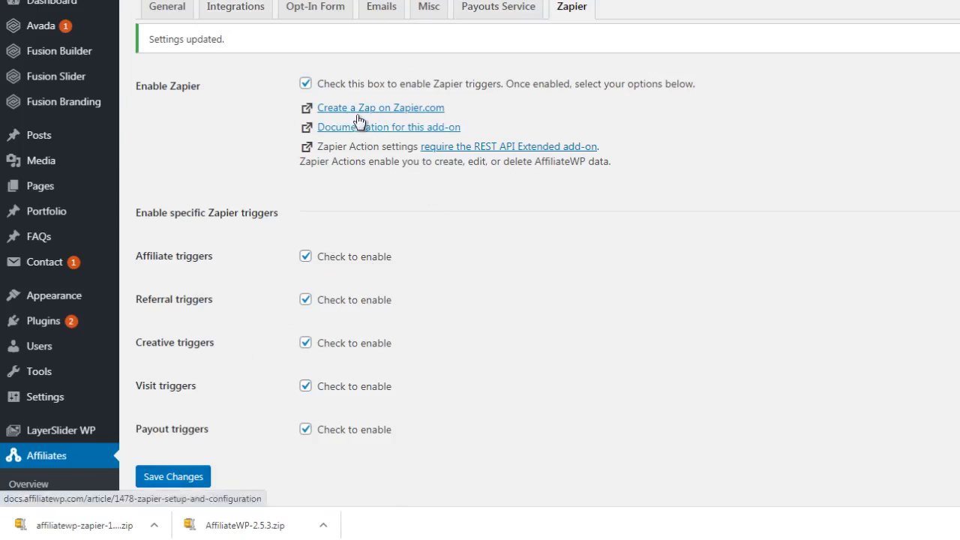
{"action": "left_click", "coordinate": [201, 475]}
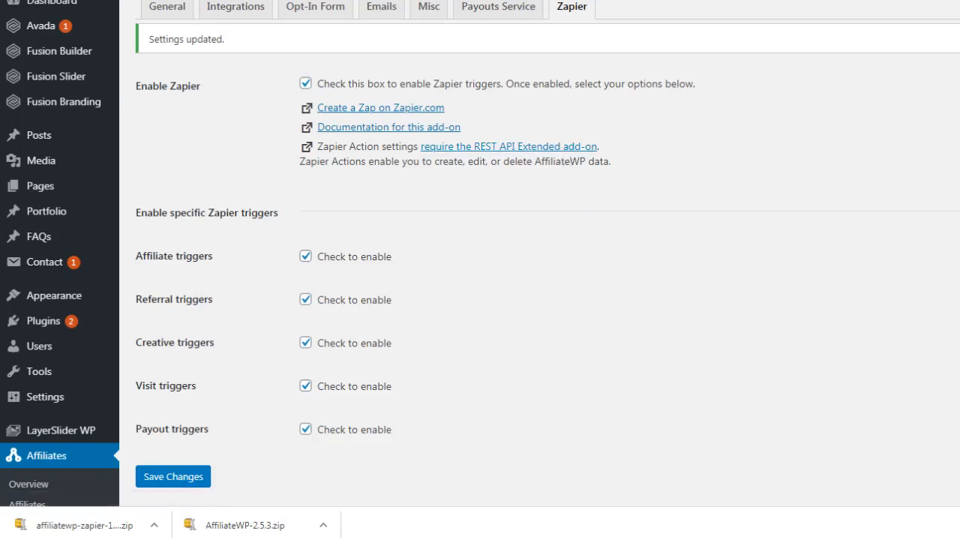
- Switch to the Zapier website, view its introduction and search the app directory for "affiliatewp"
{"action": "key", "text": "ctrl+Tab"}
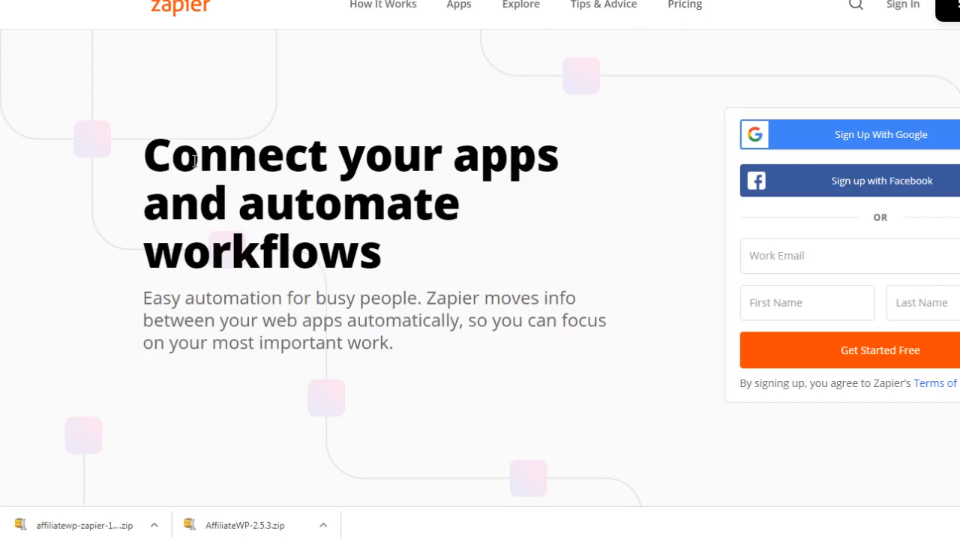
{"action": "left_click_drag", "start_coordinate": [202, 165], "coordinate": [414, 251]}
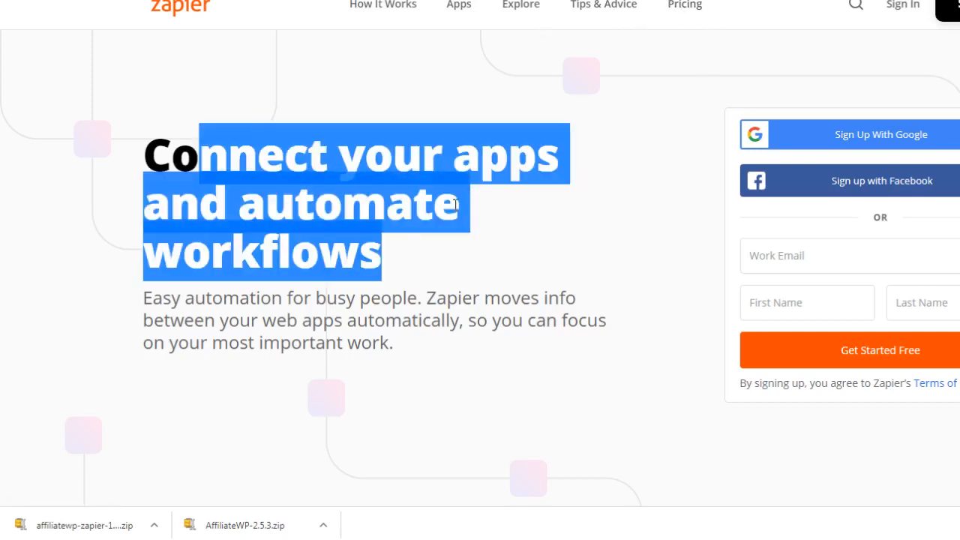
{"action": "mouse_move", "coordinate": [450, 9]}
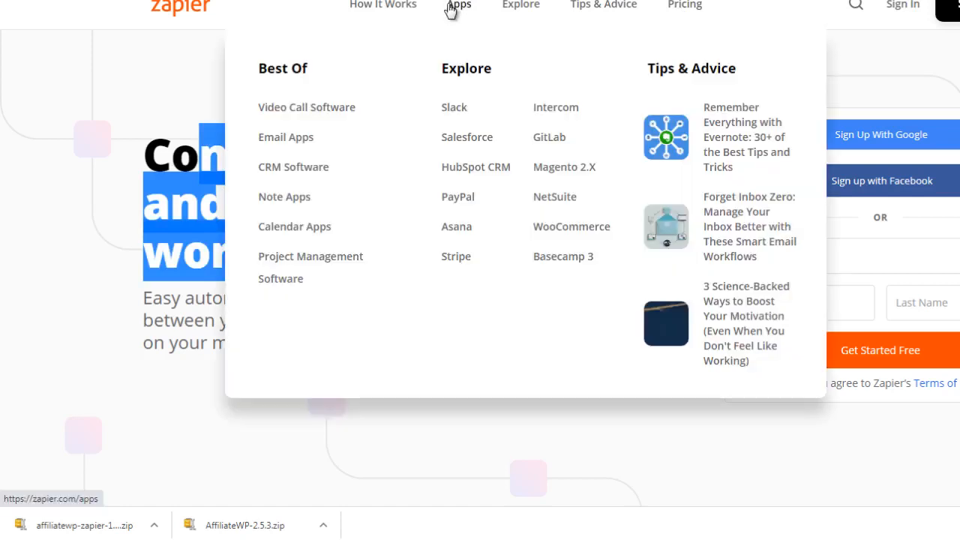
{"action": "left_click", "coordinate": [455, 7]}
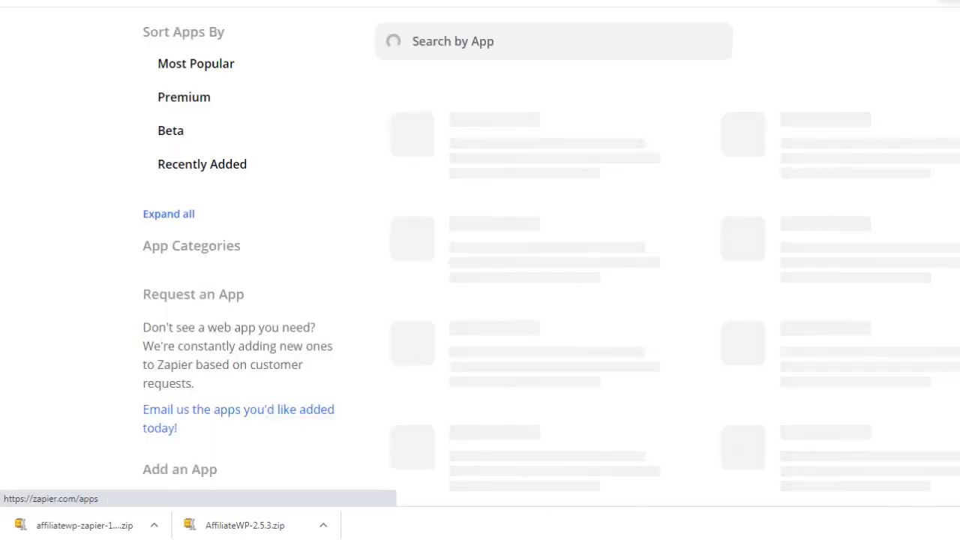
{"action": "left_click", "coordinate": [492, 40]}
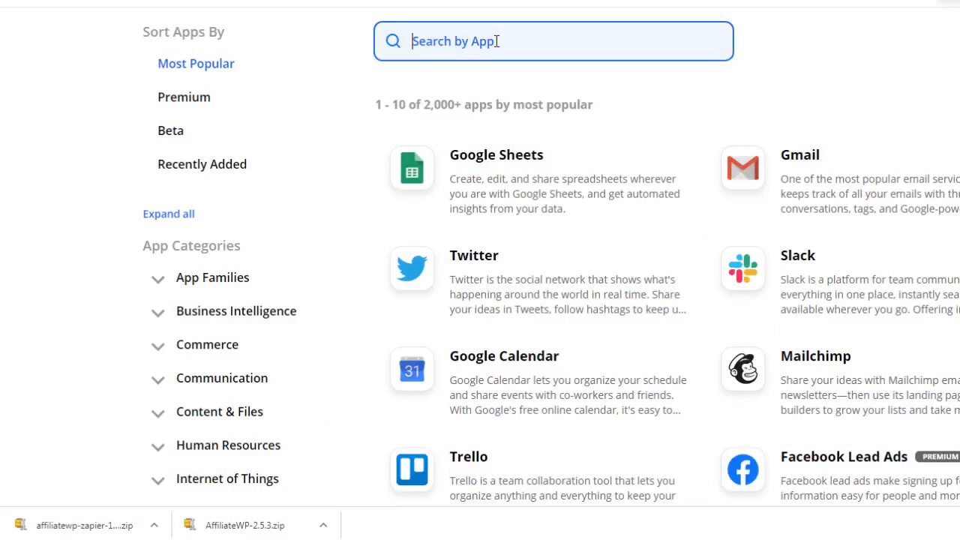
{"action": "type", "text": "affiliatewp"}
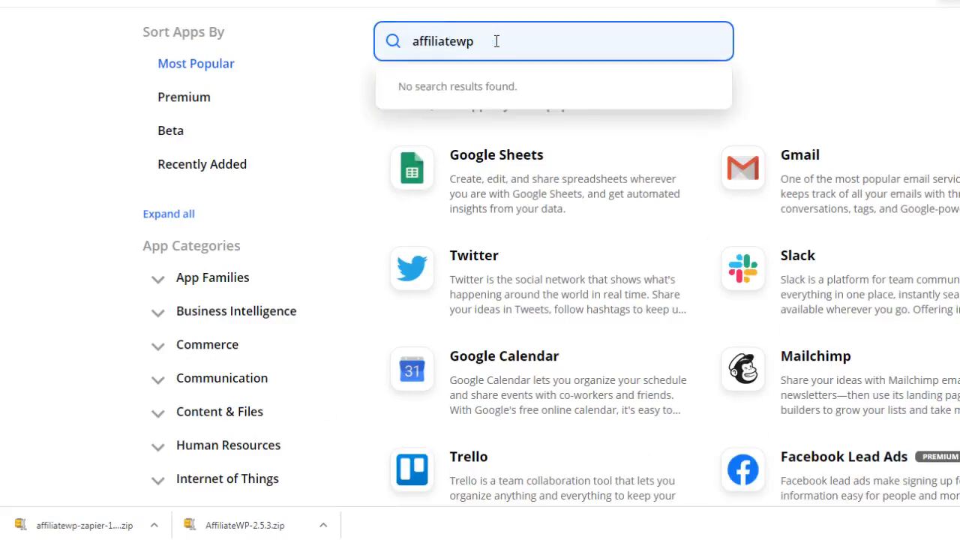
- Search Zapier's app directory for "wordpress", choose the WordPress app, and return to the AffiliateWP Zapier settings
{"action": "key", "text": "ctrl+a"}
{"action": "key", "text": "BackSpace"}
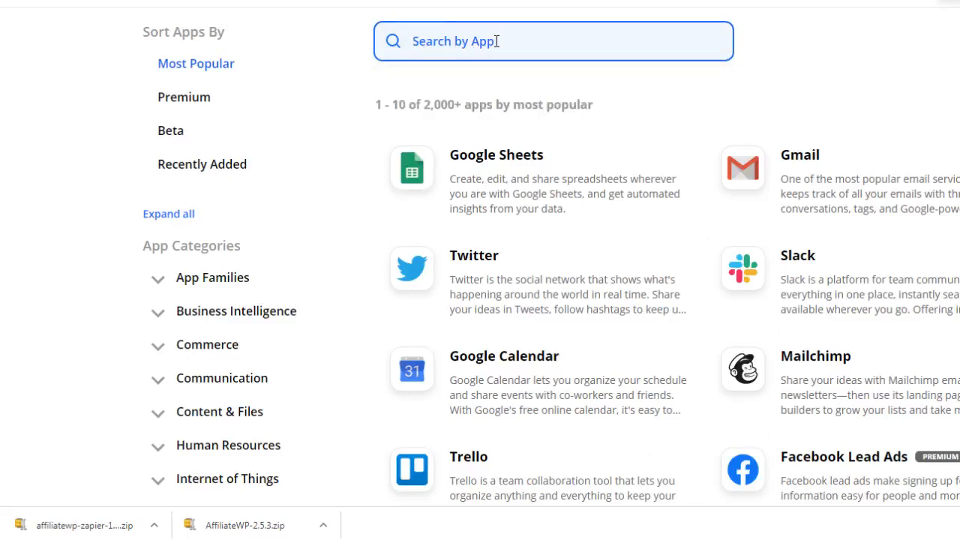
{"action": "type", "text": "wordpress"}
{"action": "type", "text": "wordpress"}
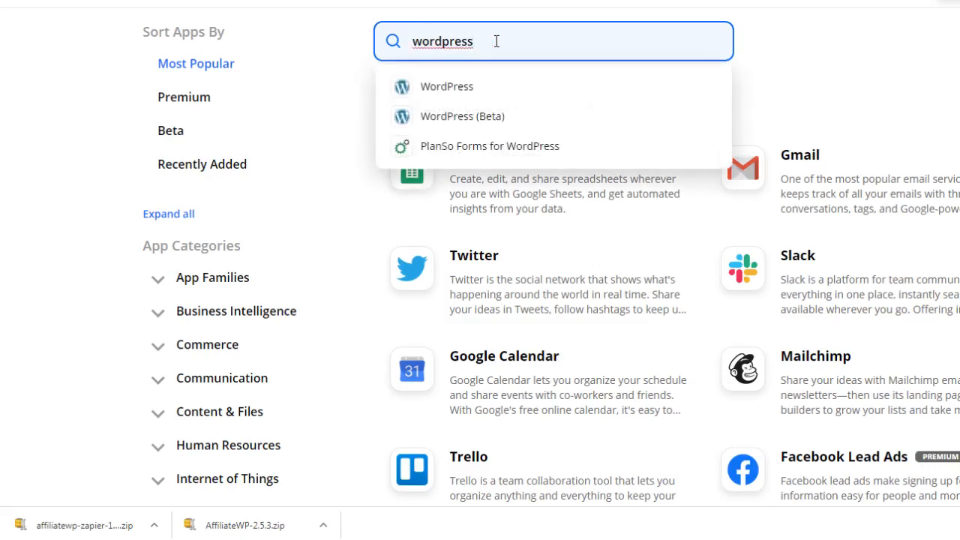
{"action": "key", "text": "ctrl+a"}
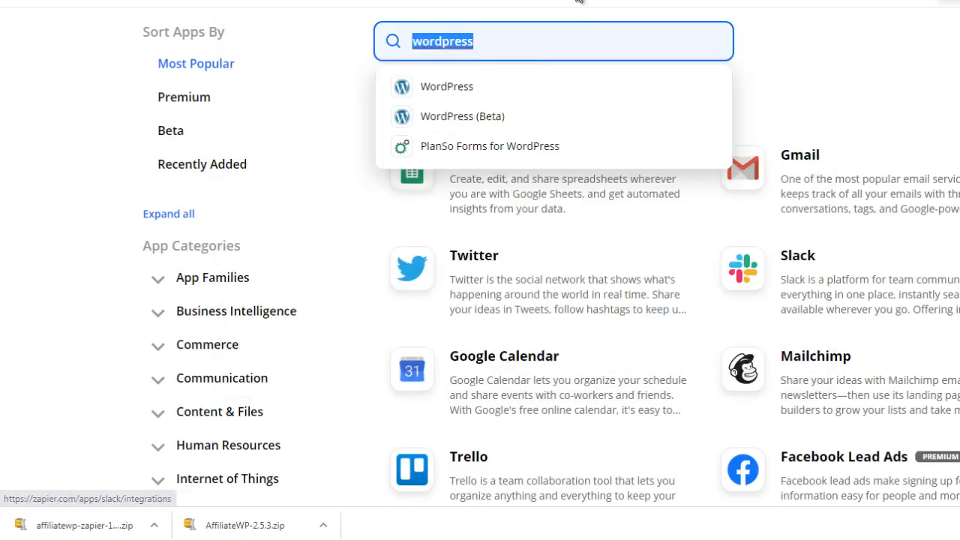
{"action": "left_click", "coordinate": [475, 89]}
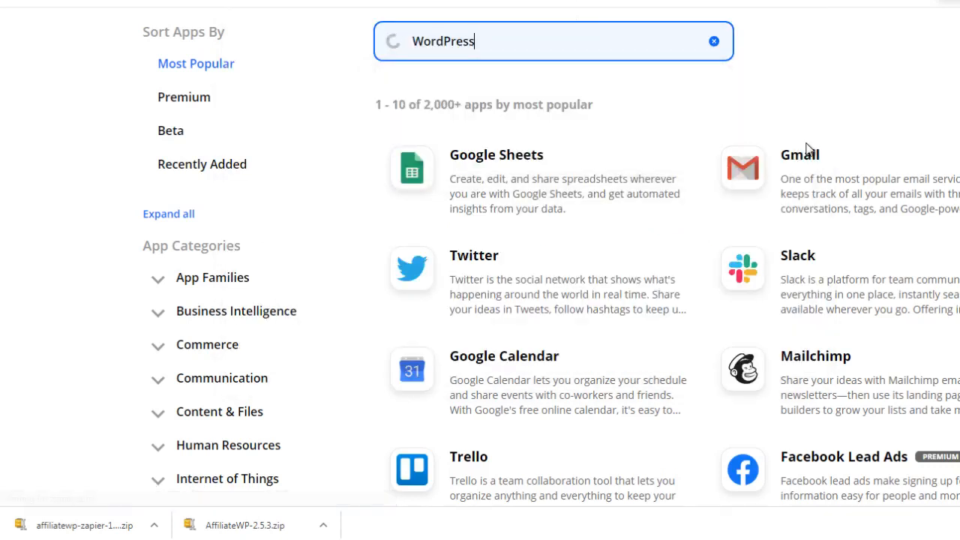
{"action": "scroll", "coordinate": [808, 150], "scroll_direction": "down", "scroll_amount": 3}
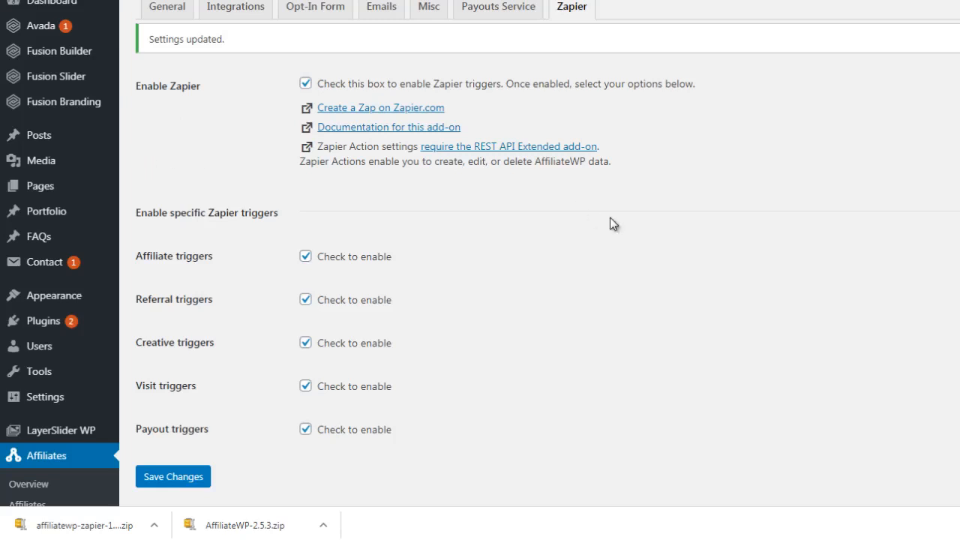
{"action": "scroll", "coordinate": [701, 217], "scroll_direction": "down", "scroll_amount": 2}
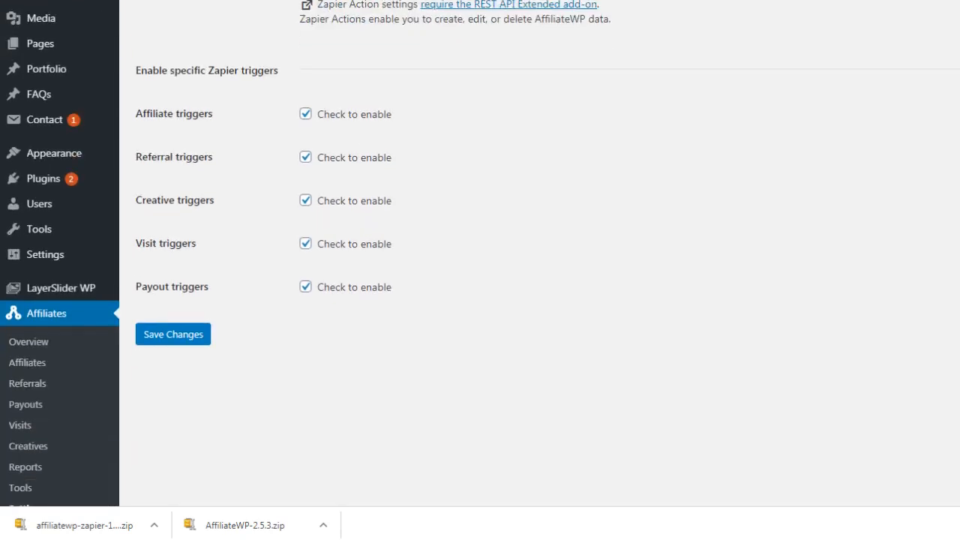